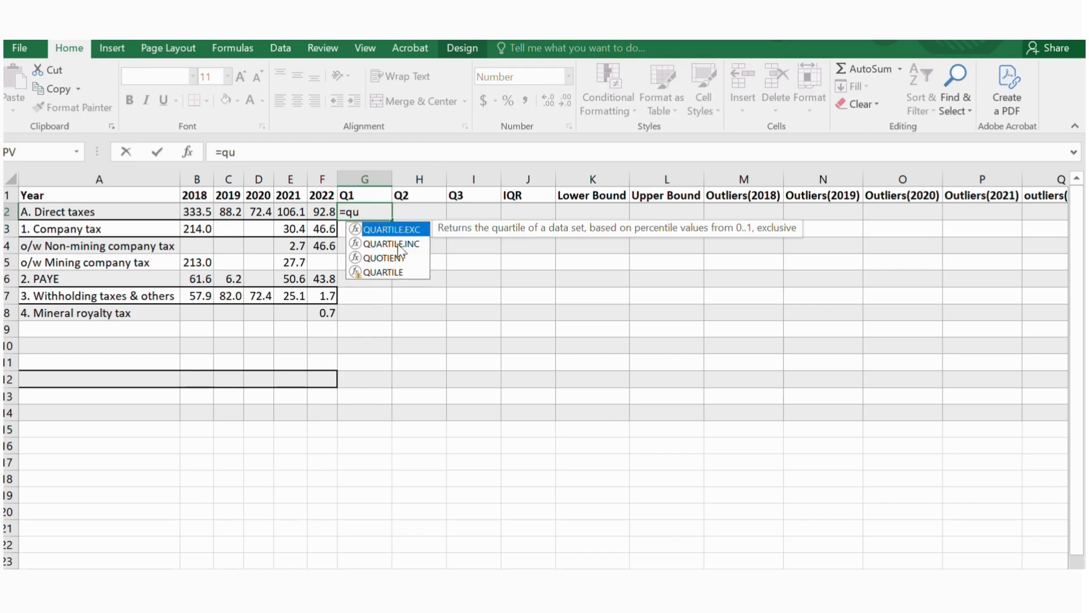
Complete the Q1 formula in G2 as QUARTILE.INC over the row's 2018 to 2022 values with quart 1.
{"action": "double_click", "coordinate": [397, 244]}
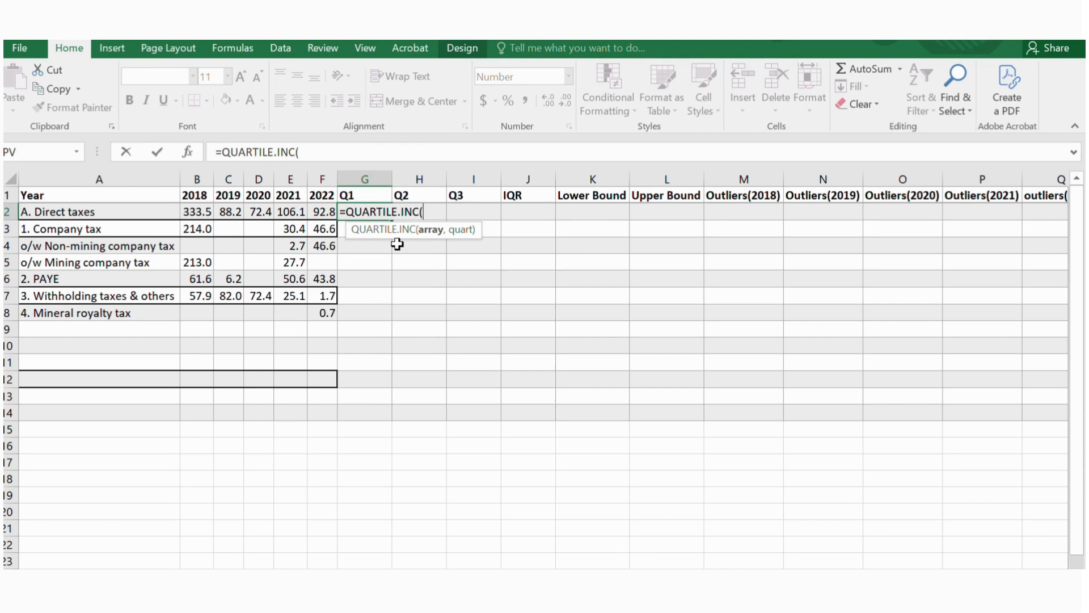
{"action": "left_click_drag", "start_coordinate": [205, 214], "coordinate": [320, 205]}
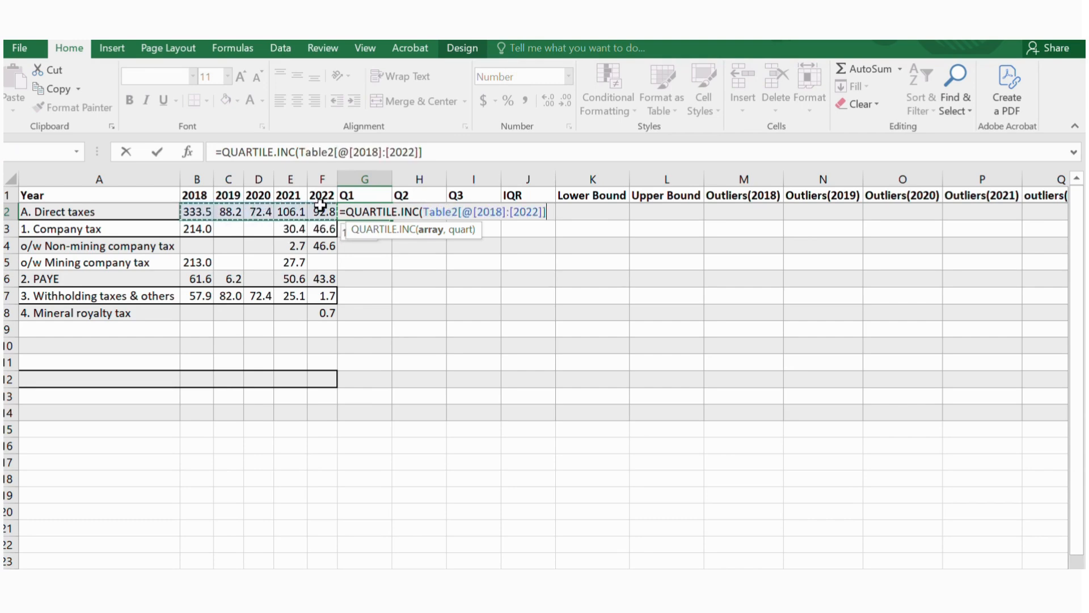
{"action": "type", "text": ","}
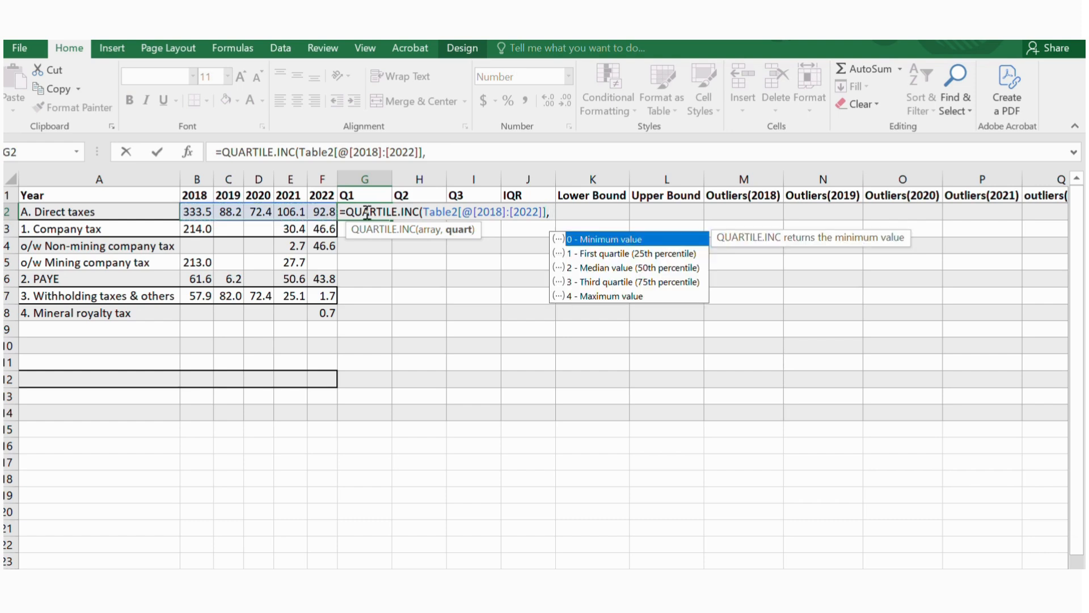
{"action": "double_click", "coordinate": [637, 254]}
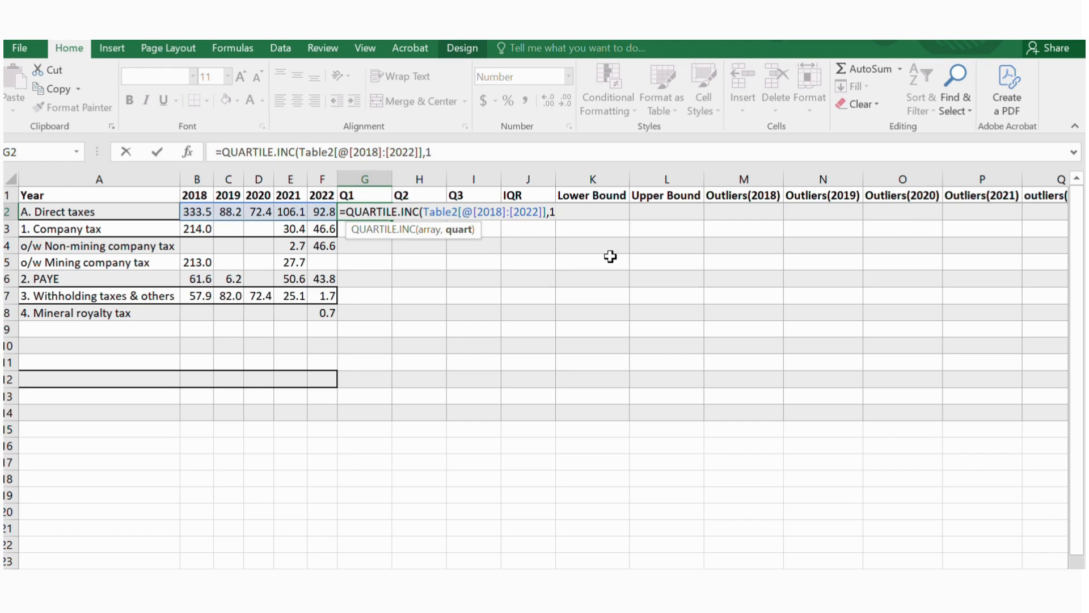
{"action": "type", "text": ")"}
{"action": "key", "text": "Return"}
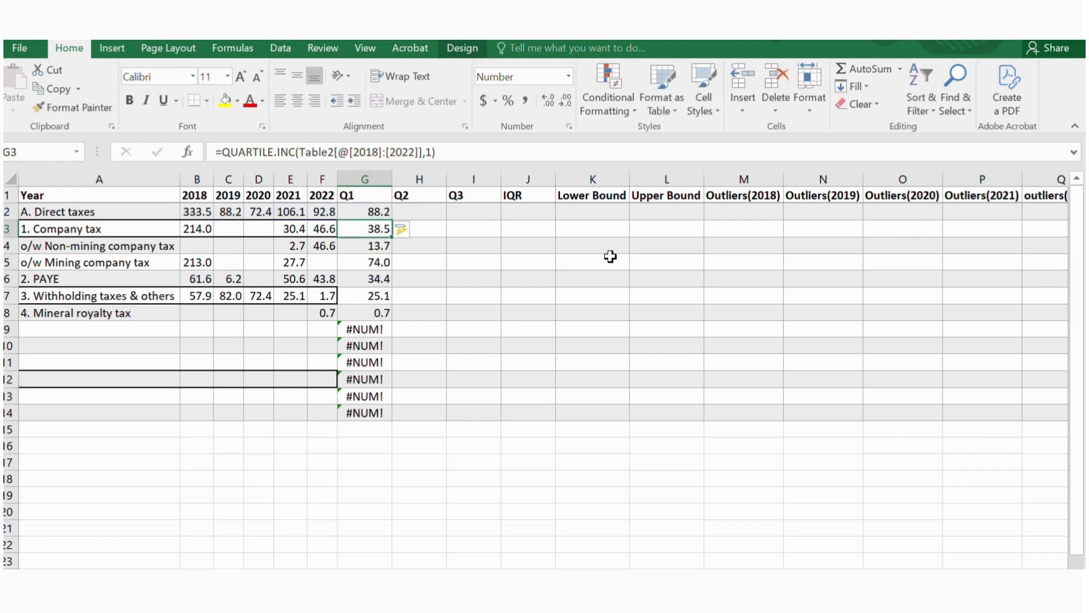
{"action": "left_click", "coordinate": [363, 212]}
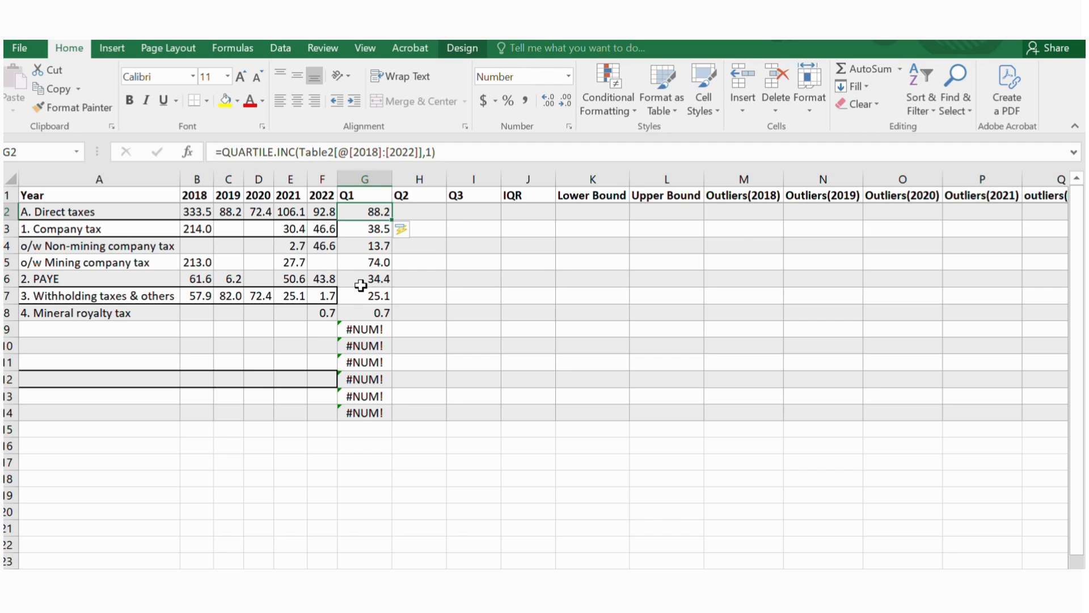
{"action": "left_click", "coordinate": [353, 232]}
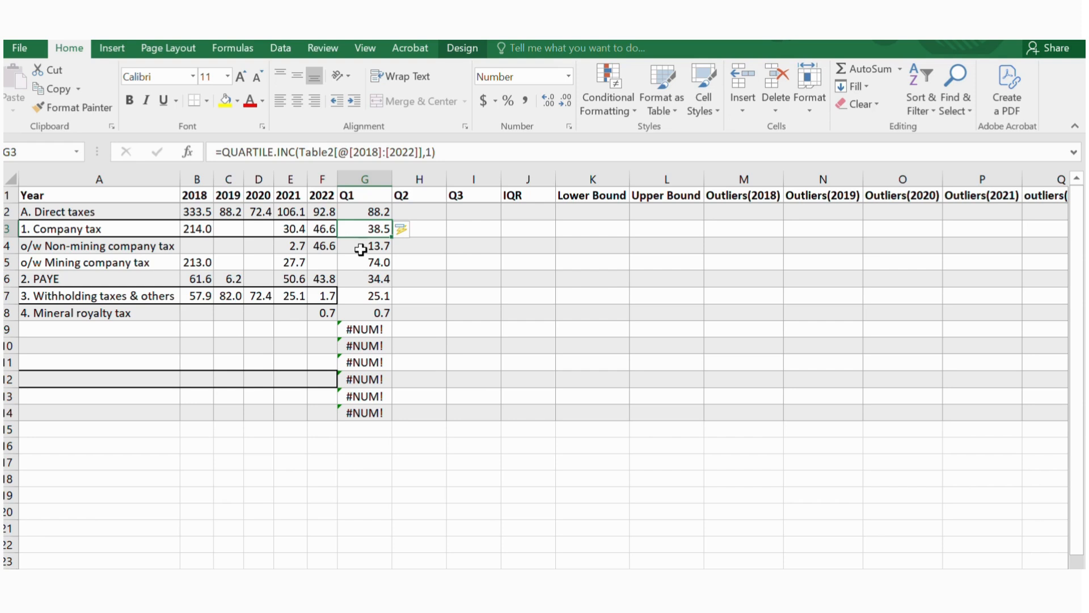
{"action": "left_click", "coordinate": [366, 251]}
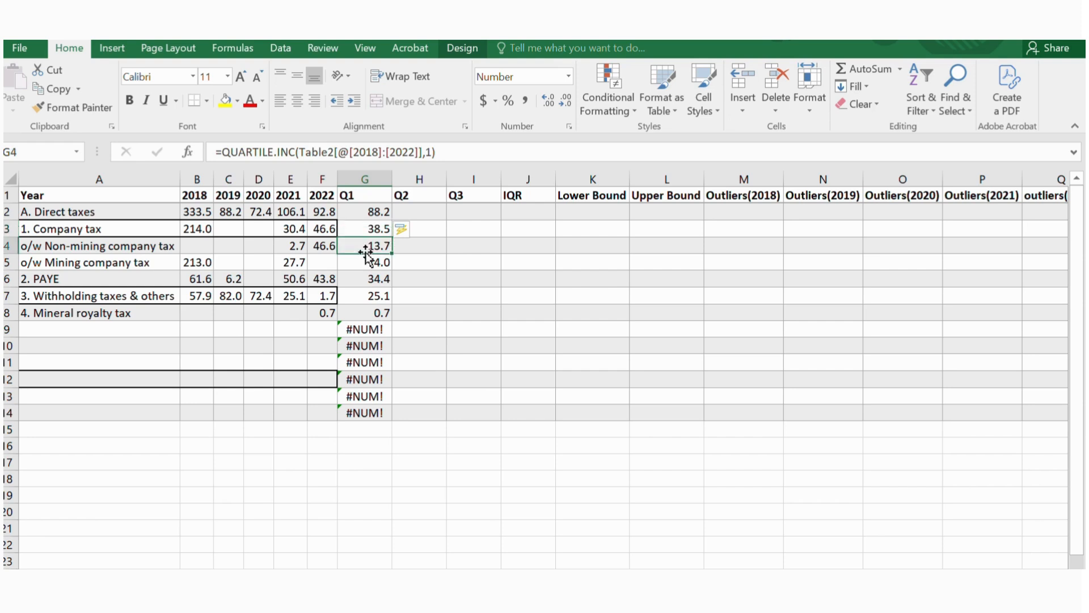
{"action": "left_click", "coordinate": [372, 313]}
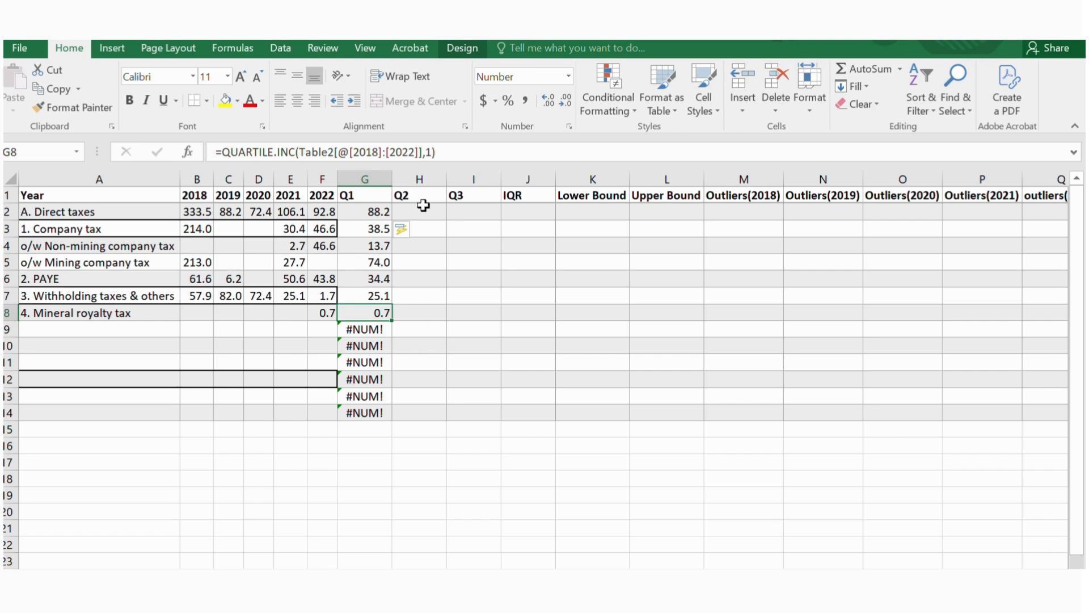
Begin a QUARTILE.INC formula in H2, the Q2 cell of the Direct taxes row.
{"action": "left_click", "coordinate": [417, 210]}
{"action": "type", "text": "="}
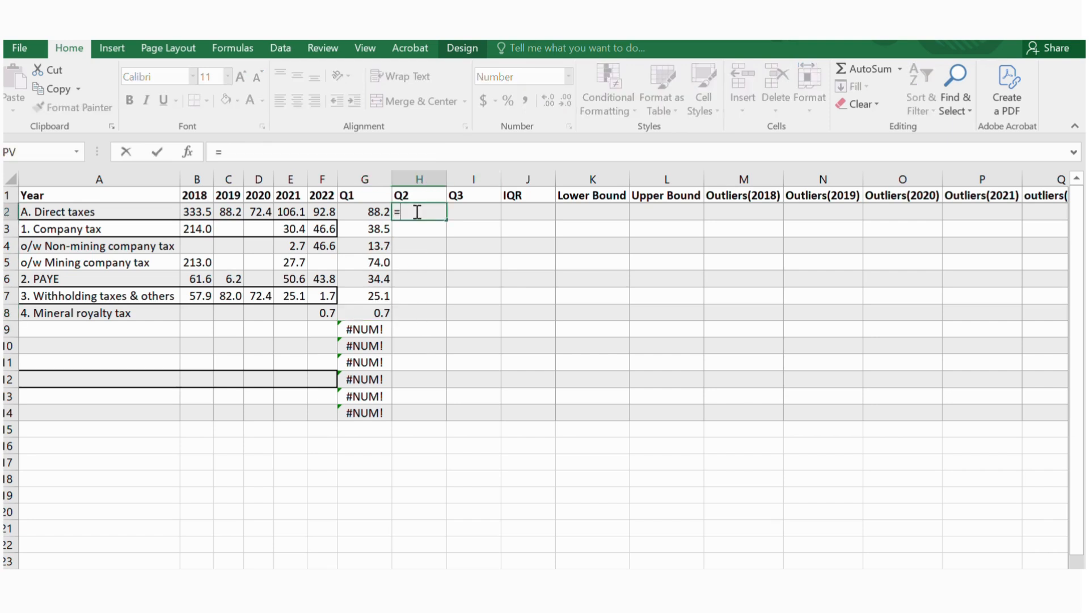
{"action": "type", "text": "qua"}
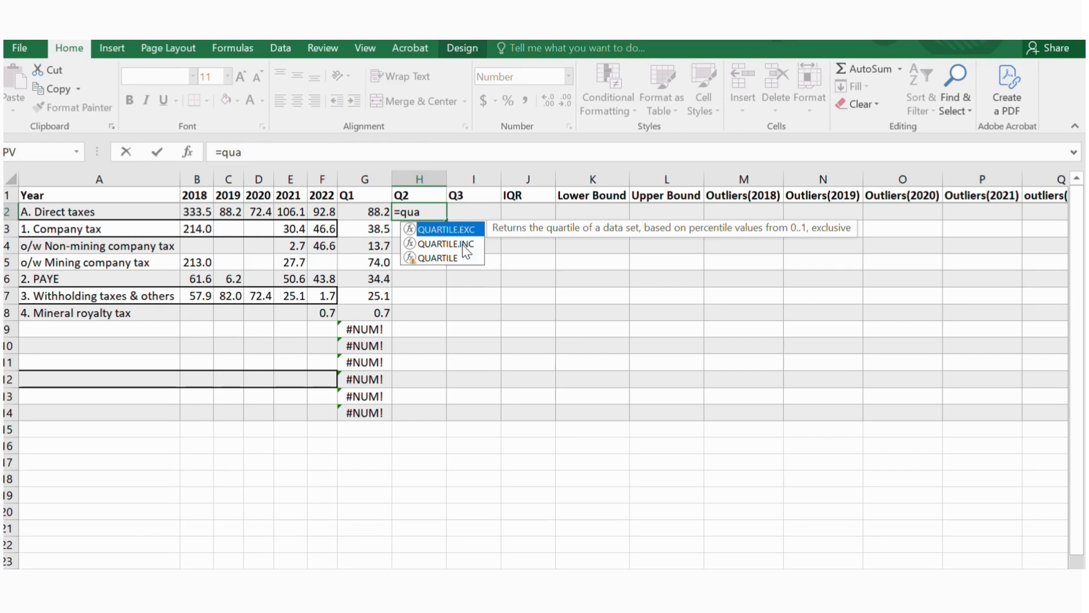
{"action": "left_click", "coordinate": [446, 244]}
{"action": "double_click", "coordinate": [448, 244]}
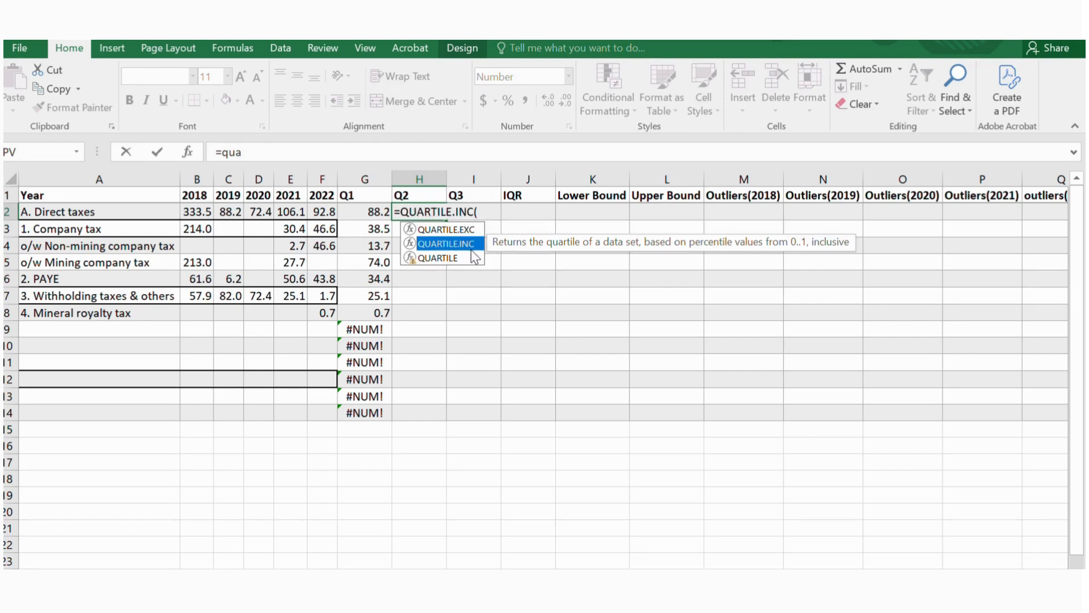
{"action": "left_click", "coordinate": [203, 213]}
{"action": "left_click_drag", "start_coordinate": [203, 213], "coordinate": [321, 212]}
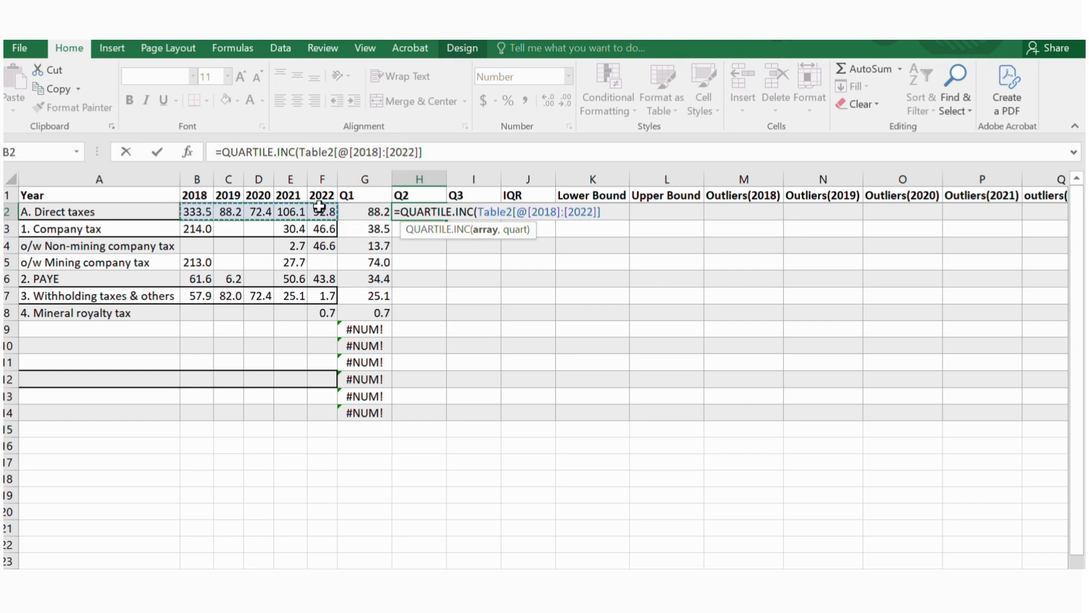
{"action": "key", "text": "Return"}
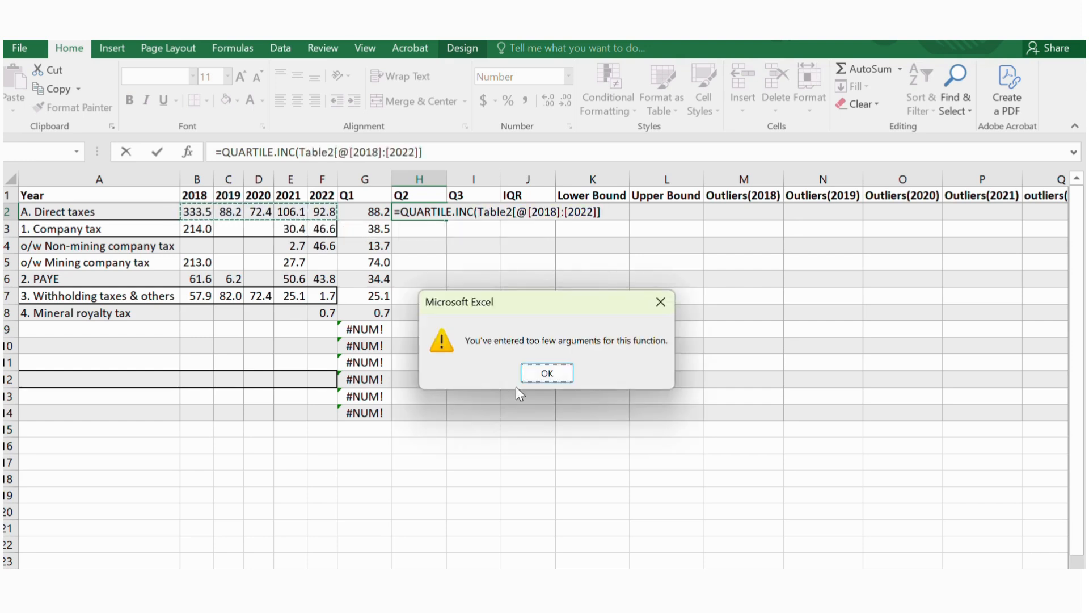
{"action": "left_click", "coordinate": [545, 373]}
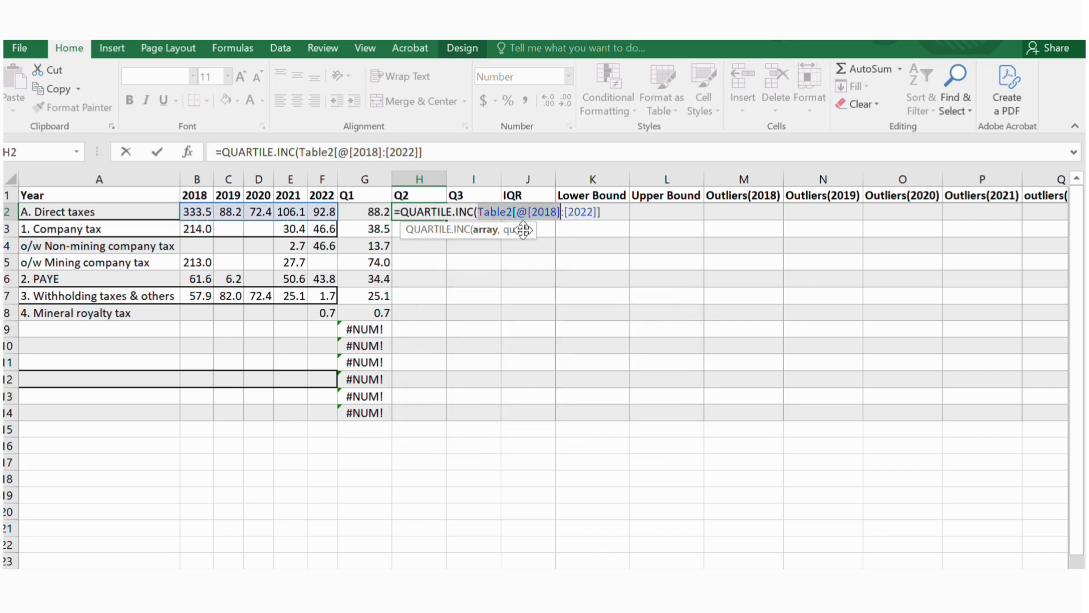
{"action": "left_click", "coordinate": [604, 215]}
{"action": "left_click_drag", "start_coordinate": [445, 151], "coordinate": [302, 153]}
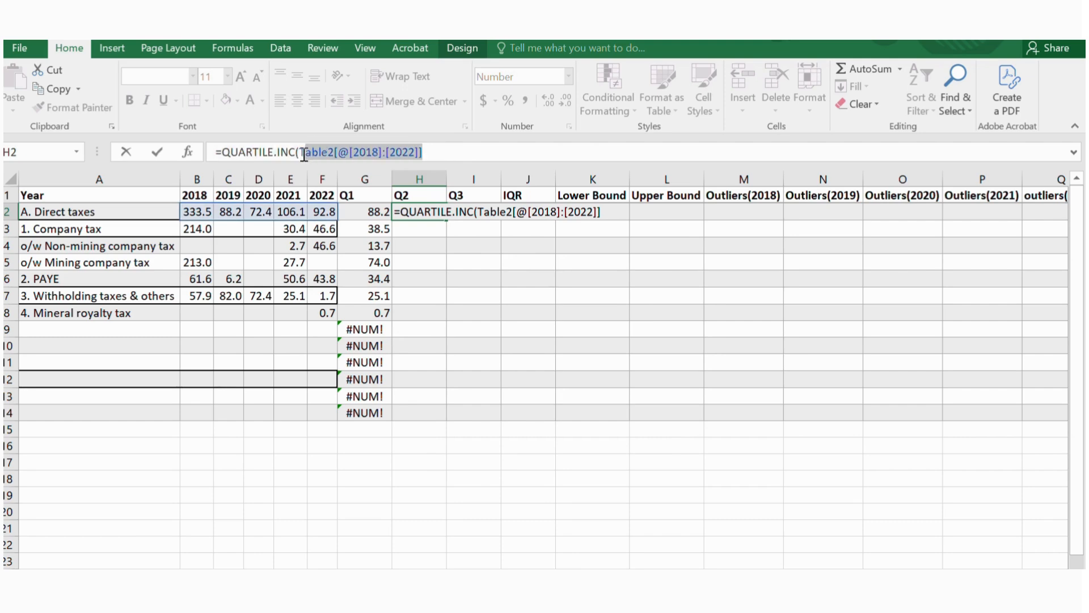
{"action": "key", "text": "BackSpace"}
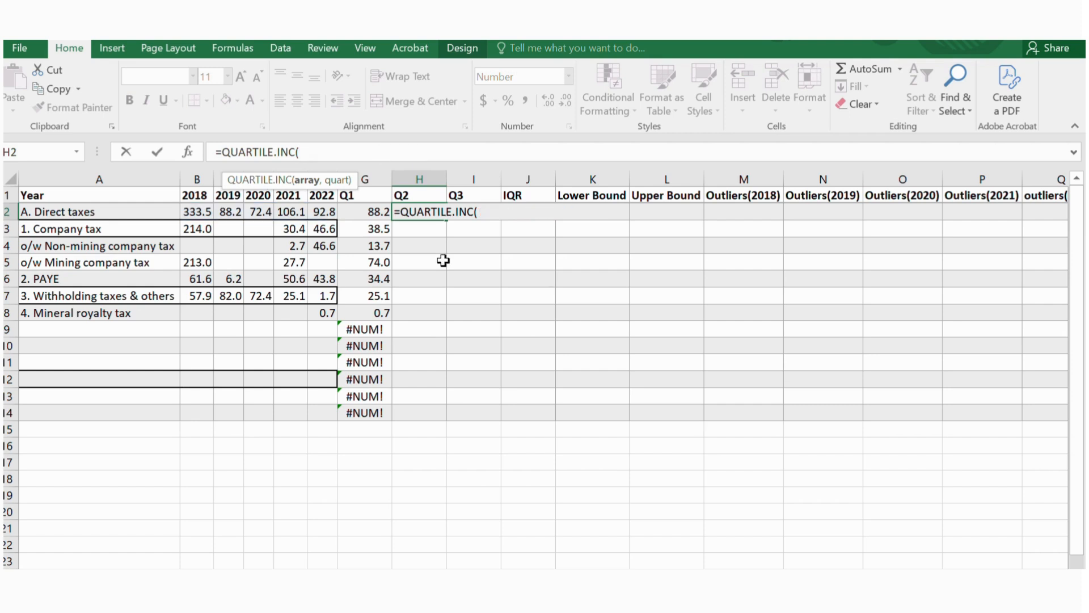
Finish the Q2 formula in H2 with the row's 2018 to 2022 values as the array and quart 2 (median value).
{"action": "left_click", "coordinate": [478, 211]}
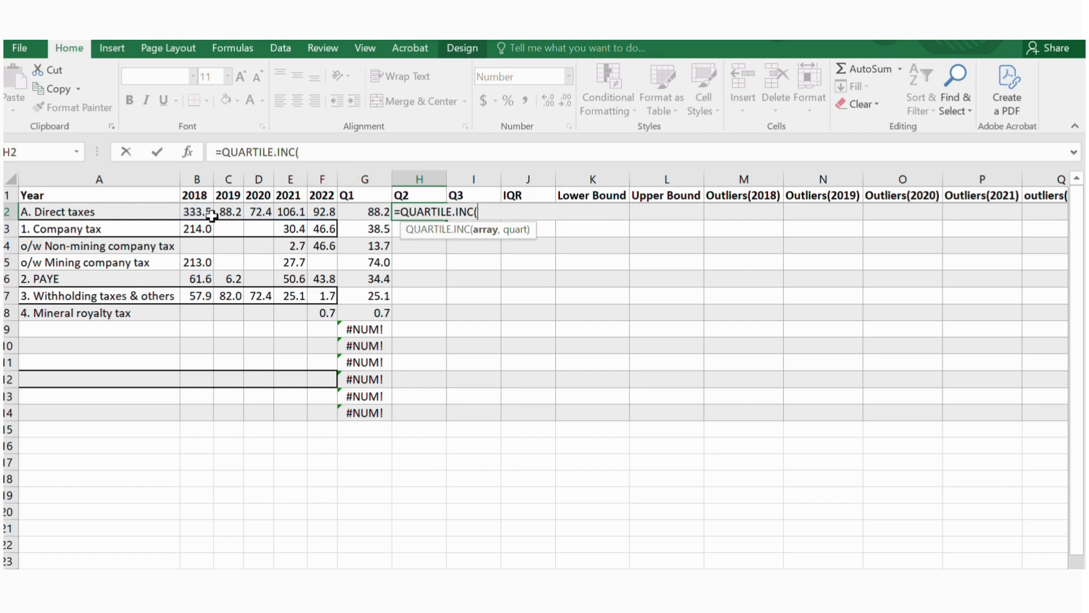
{"action": "left_click_drag", "start_coordinate": [194, 212], "coordinate": [324, 208]}
{"action": "type", "text": ","}
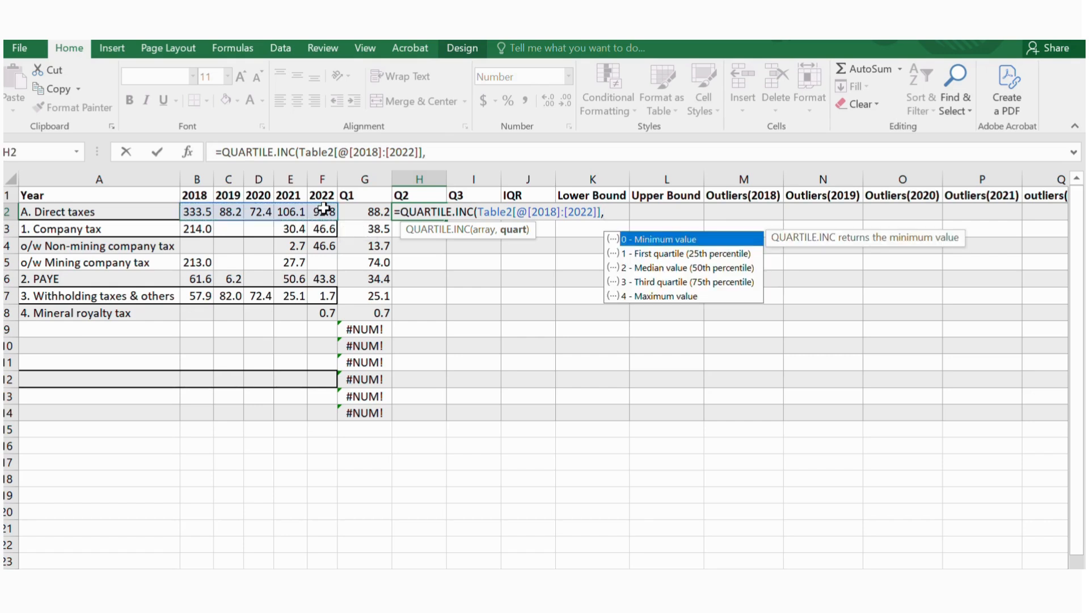
{"action": "double_click", "coordinate": [642, 268]}
{"action": "type", "text": ","}
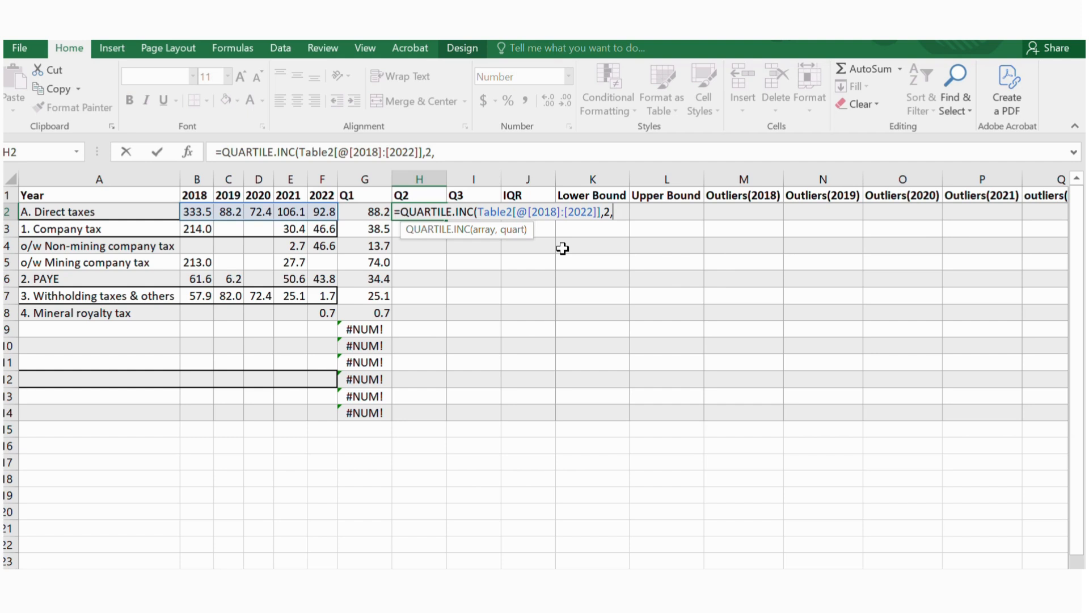
{"action": "key", "text": "BackSpace"}
{"action": "type", "text": ")"}
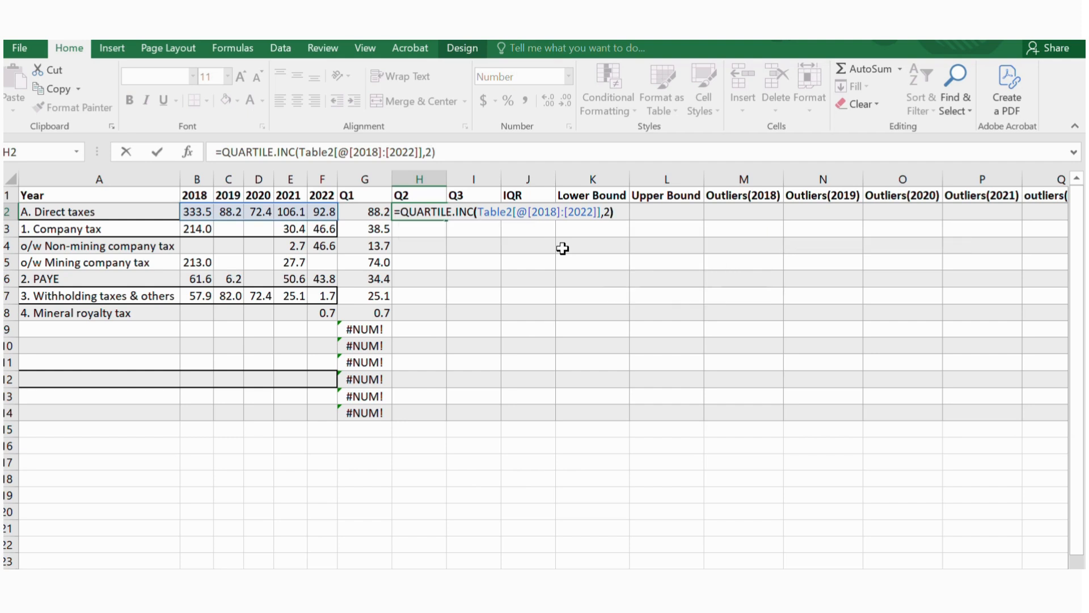
{"action": "key", "text": "Return"}
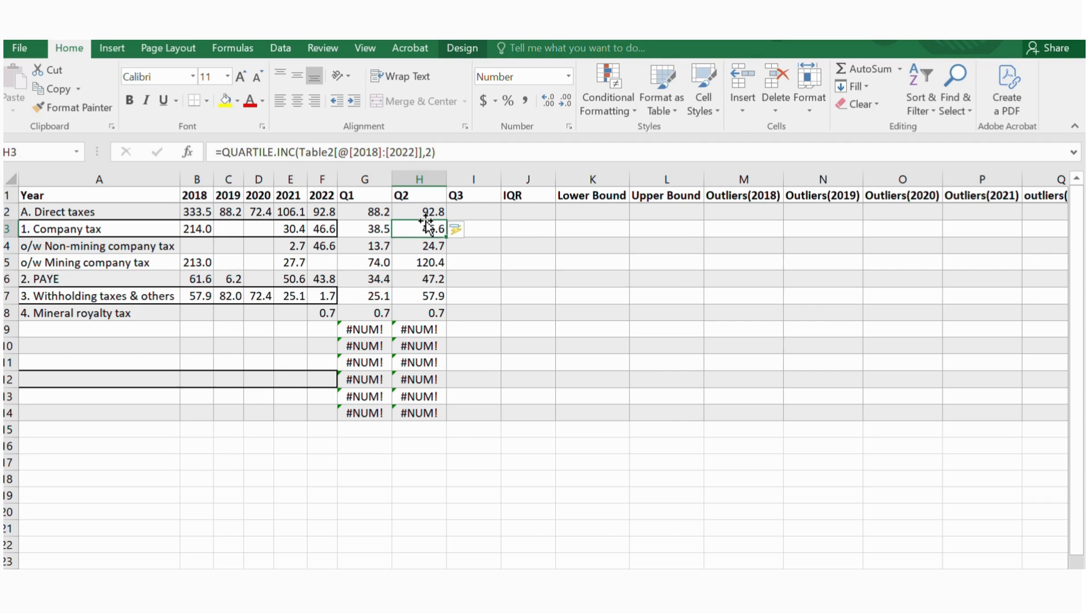
Calculate Q3 in I2 with QUARTILE.INC over the row's 2018 to 2022 values and quart 3 (third quartile).
{"action": "left_click", "coordinate": [466, 215]}
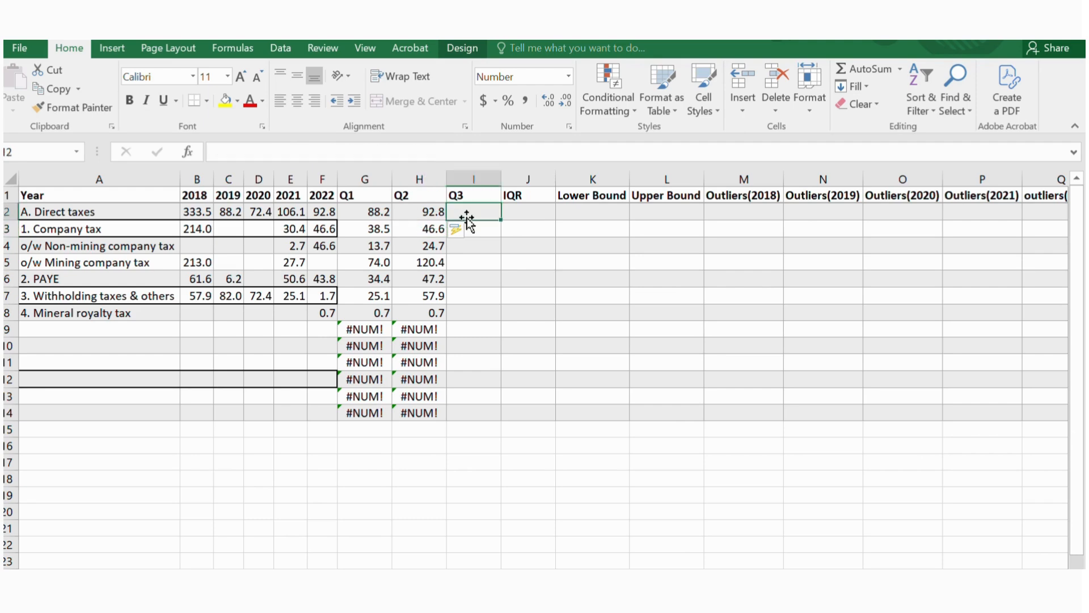
{"action": "type", "text": "=quar"}
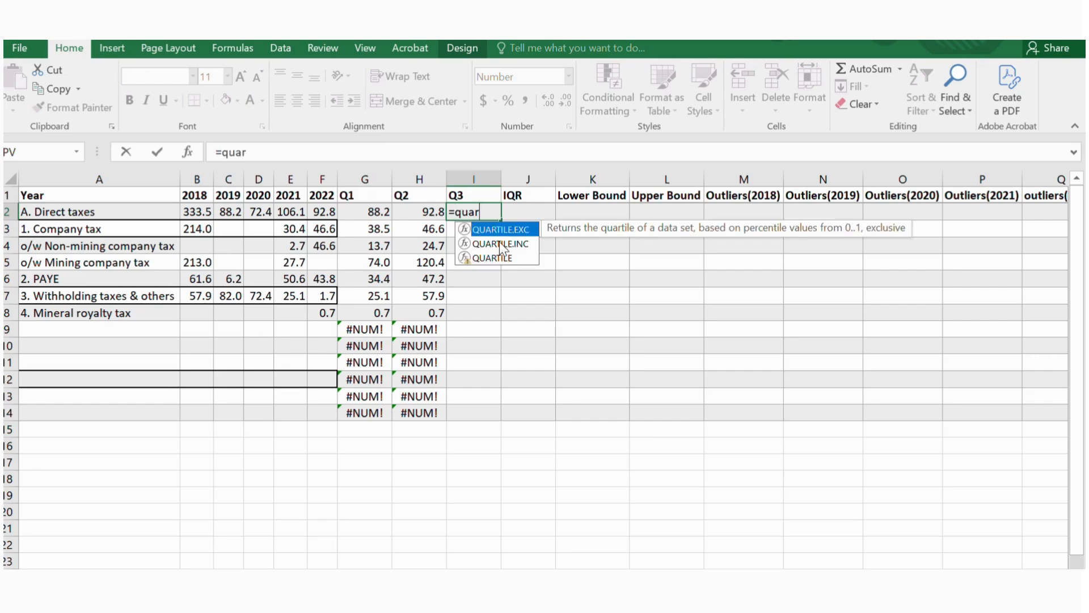
{"action": "double_click", "coordinate": [500, 244]}
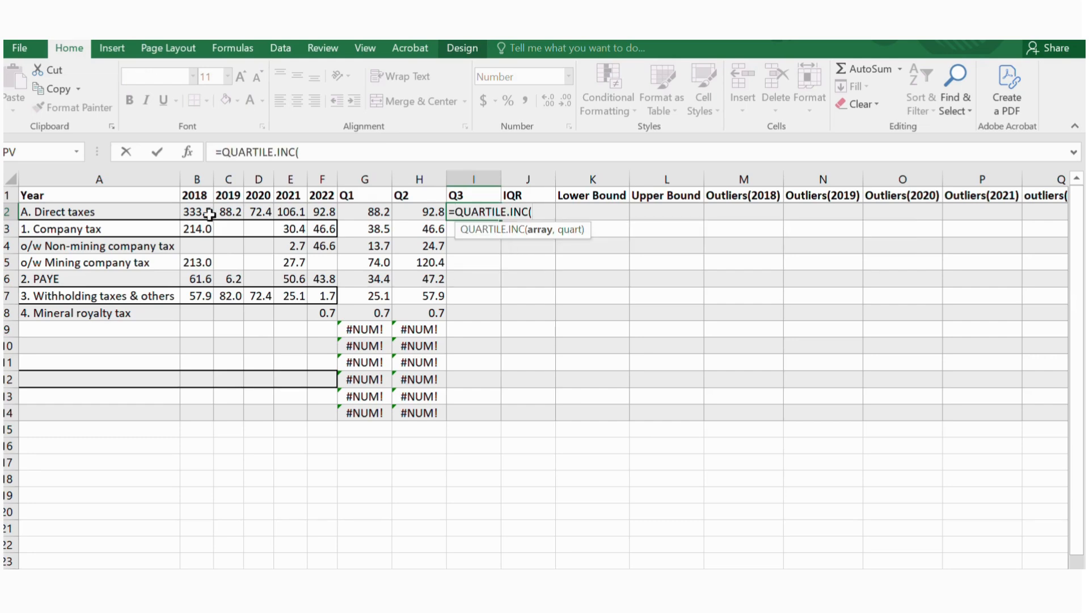
{"action": "left_click_drag", "start_coordinate": [195, 212], "coordinate": [320, 211]}
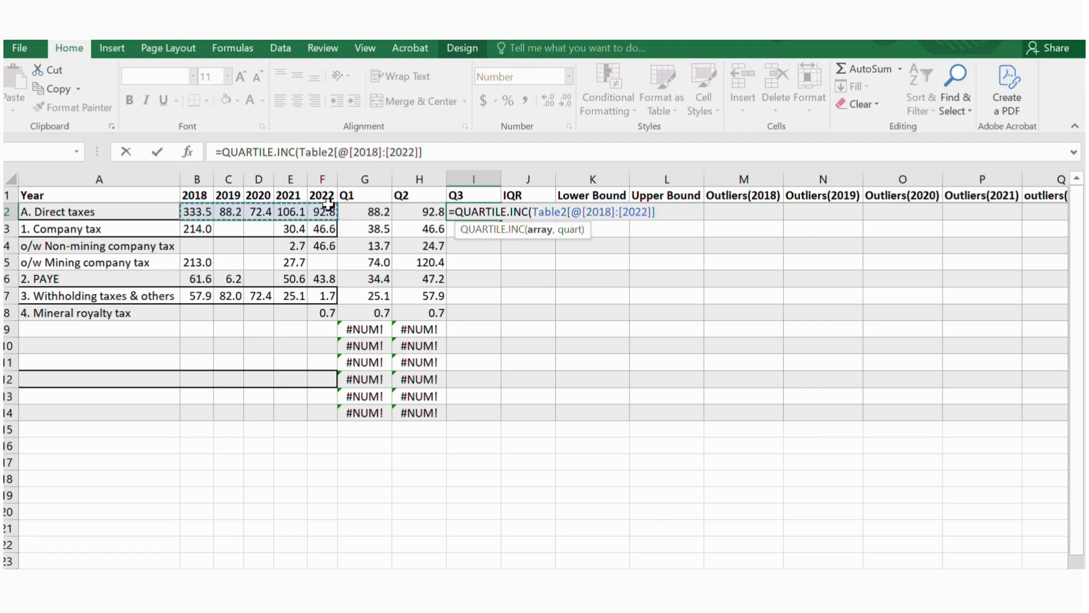
{"action": "type", "text": ",3"}
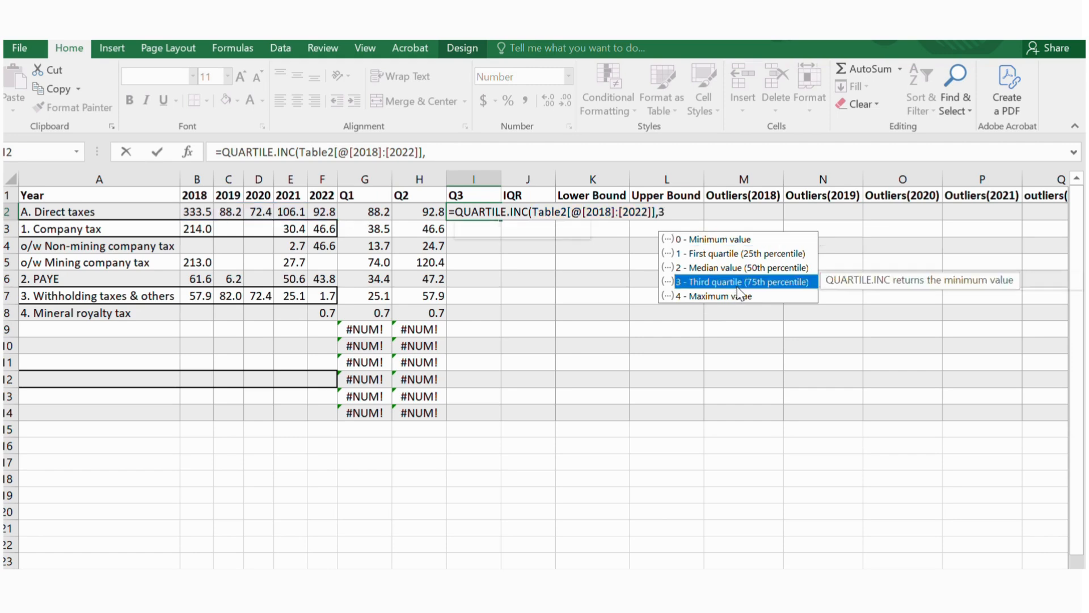
{"action": "double_click", "coordinate": [735, 283]}
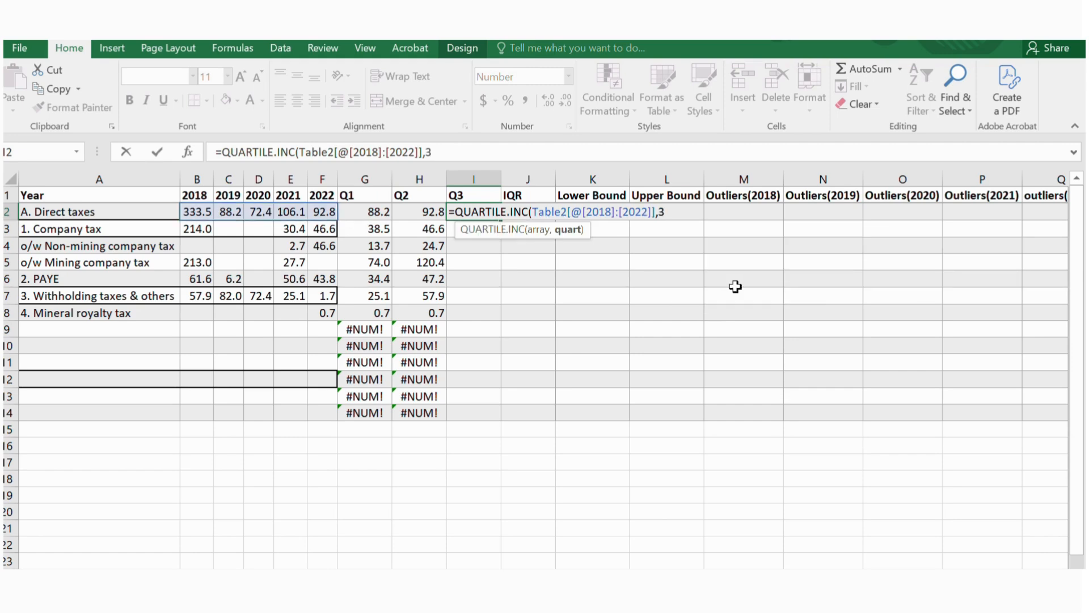
{"action": "type", "text": ")"}
{"action": "key", "text": "BackSpace"}
{"action": "key", "text": "BackSpace"}
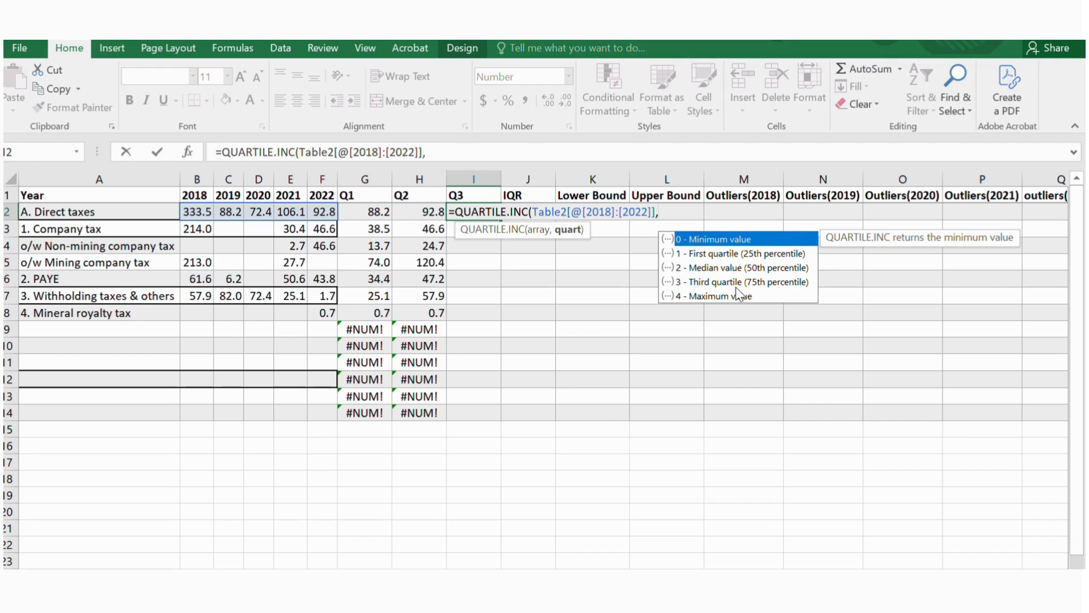
{"action": "double_click", "coordinate": [739, 282]}
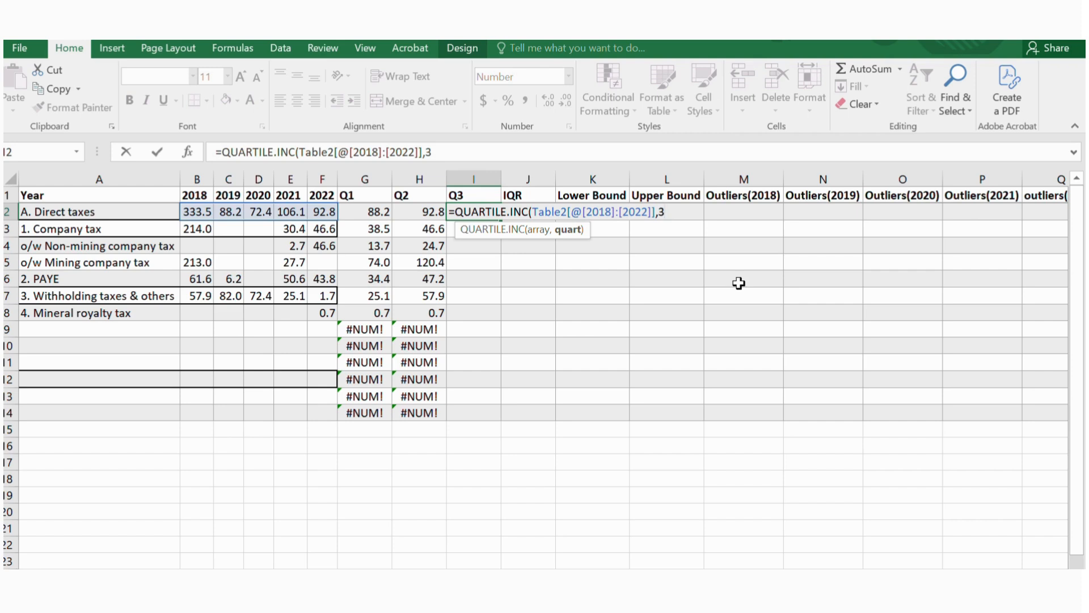
{"action": "type", "text": ")"}
{"action": "key", "text": "Return"}
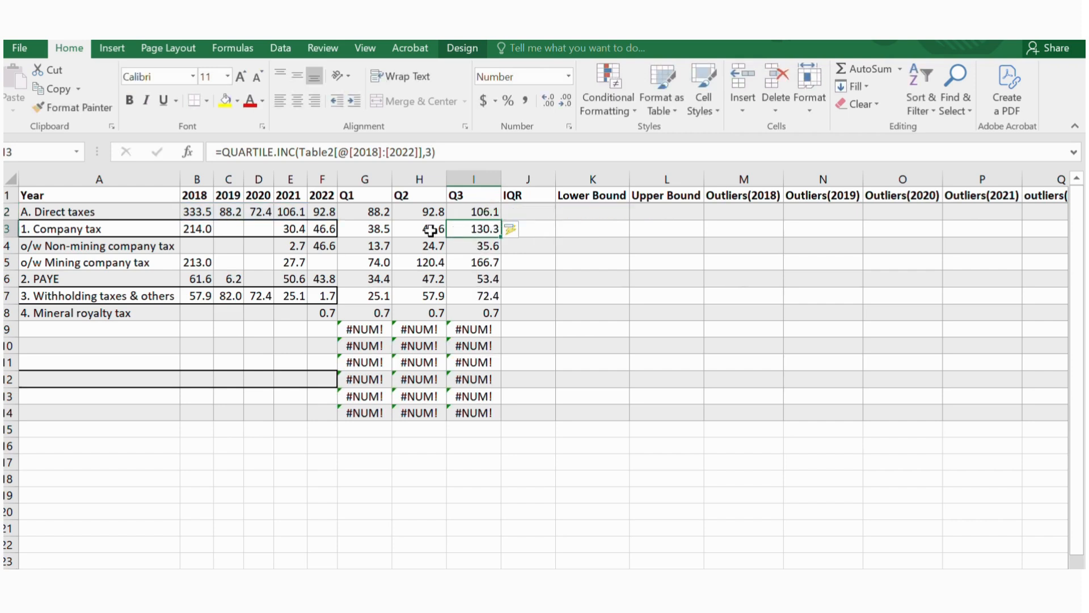
{"action": "left_click", "coordinate": [372, 213]}
{"action": "left_click", "coordinate": [426, 213]}
{"action": "left_click", "coordinate": [454, 214]}
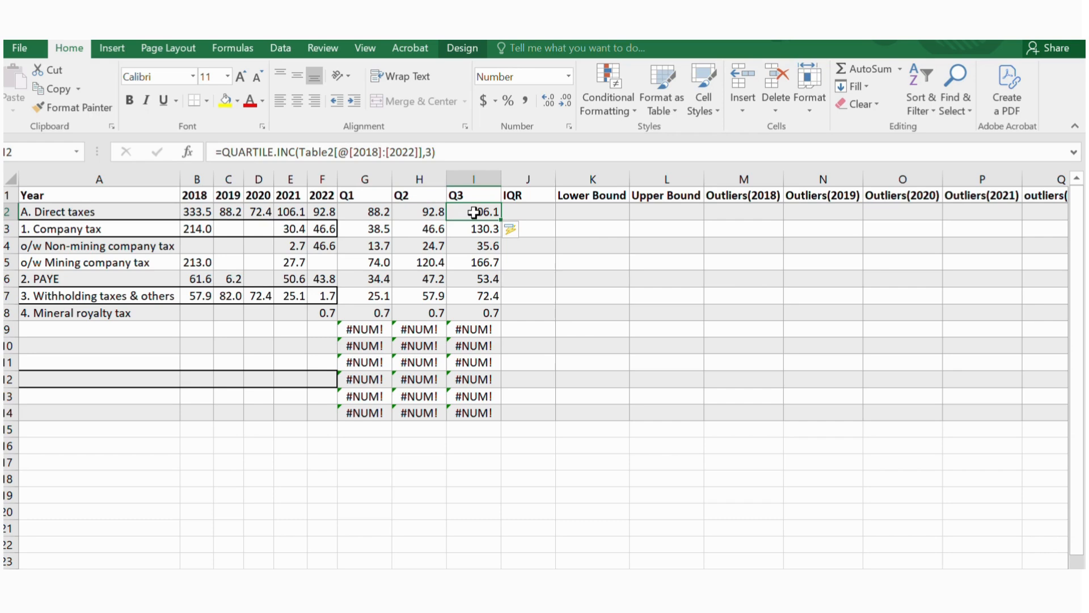
{"action": "left_click", "coordinate": [539, 227]}
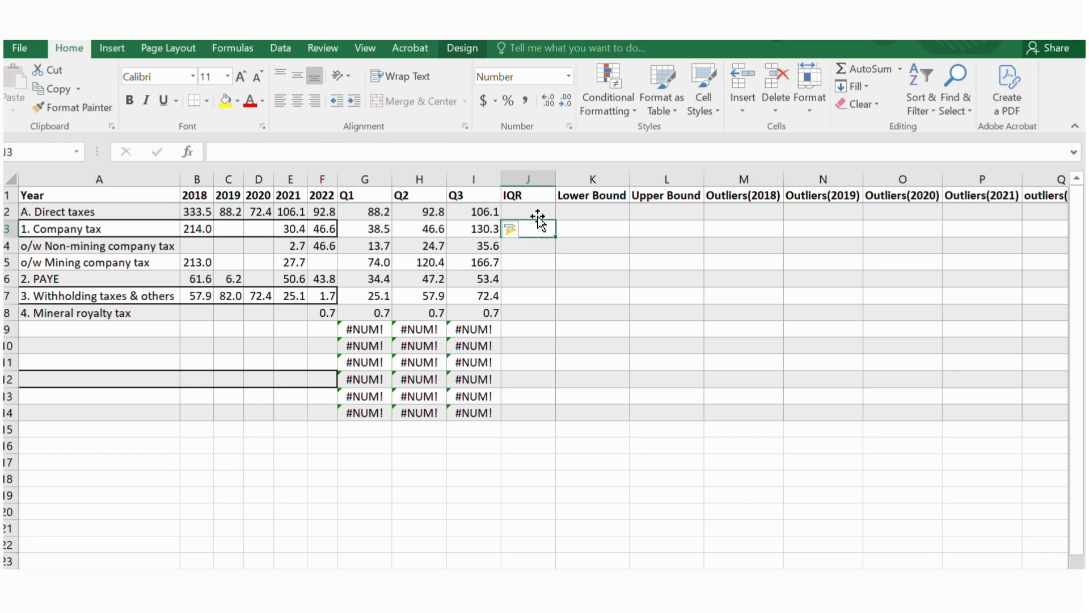
{"action": "left_click", "coordinate": [533, 211]}
{"action": "double_click", "coordinate": [531, 210]}
{"action": "type", "text": "="}
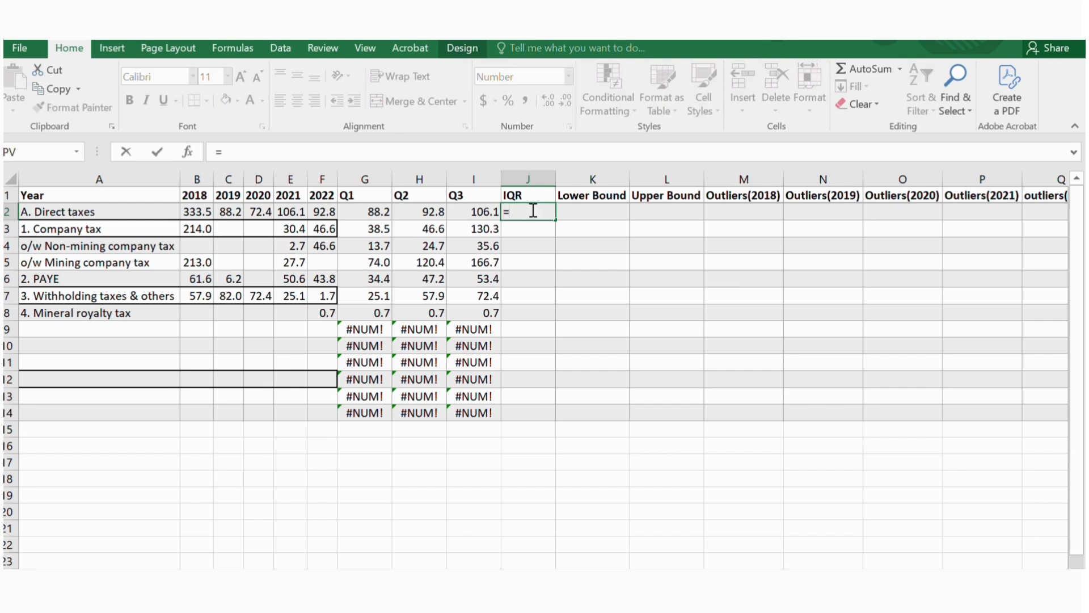
{"action": "left_click", "coordinate": [471, 212]}
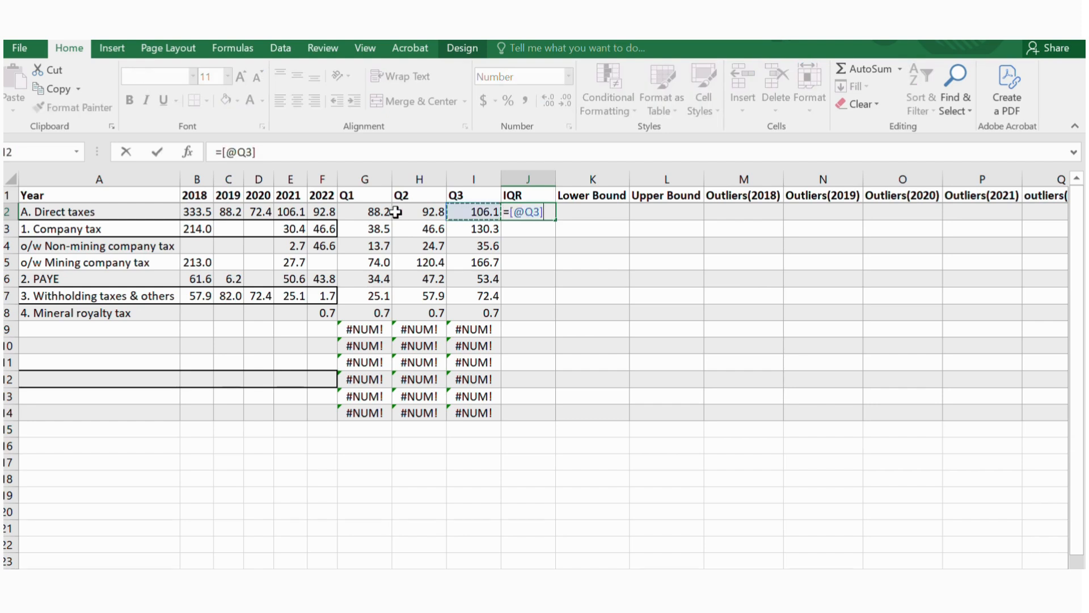
{"action": "type", "text": "-"}
{"action": "left_click", "coordinate": [370, 213]}
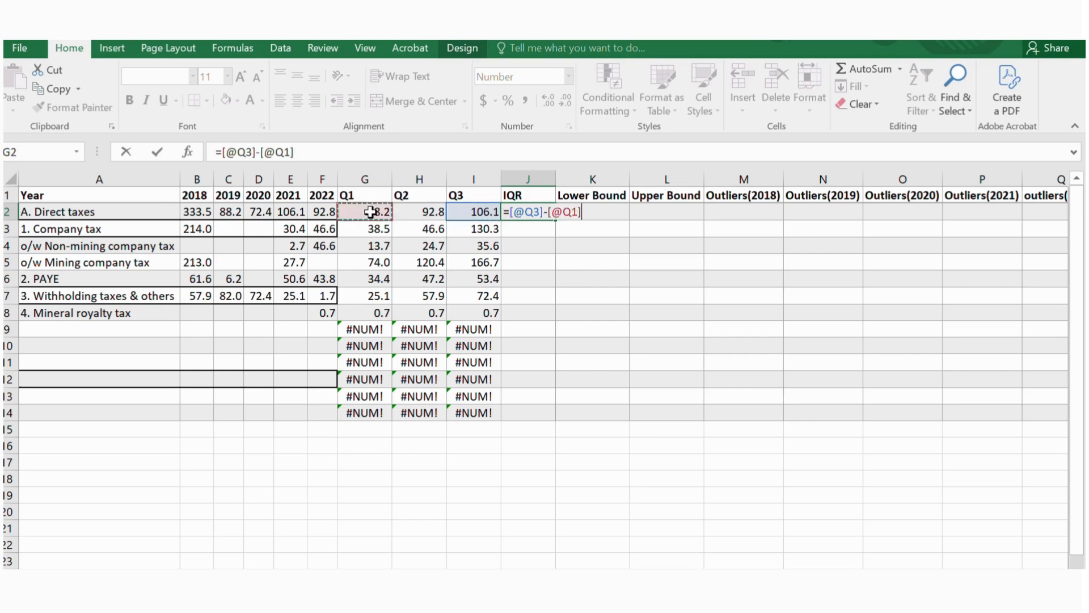
{"action": "key", "text": "Return"}
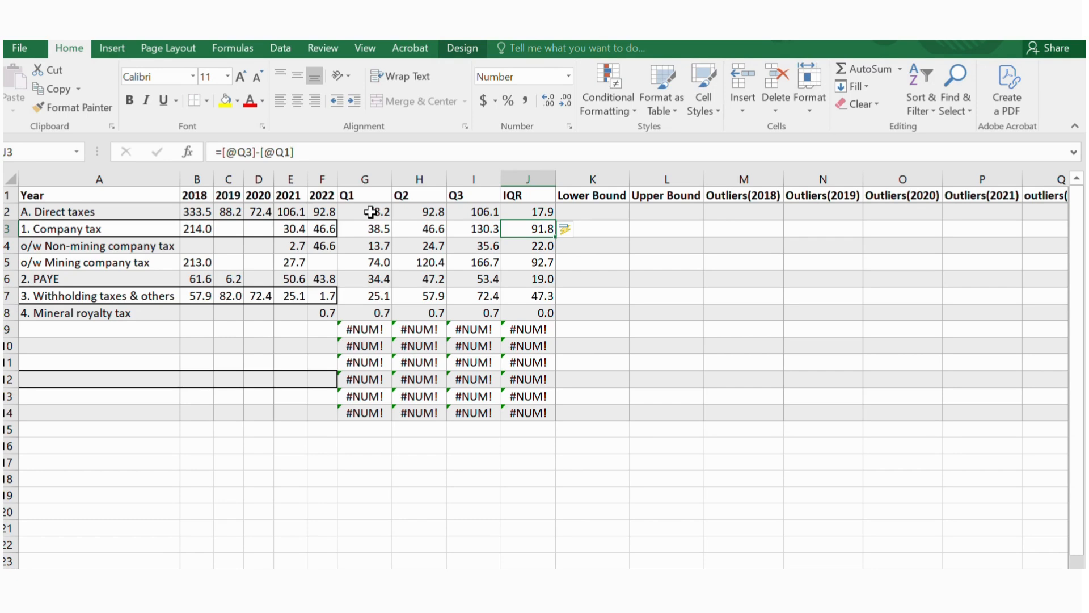
Begin a formula in K2, the Lower Bound cell of the Direct taxes row.
{"action": "left_click", "coordinate": [371, 211]}
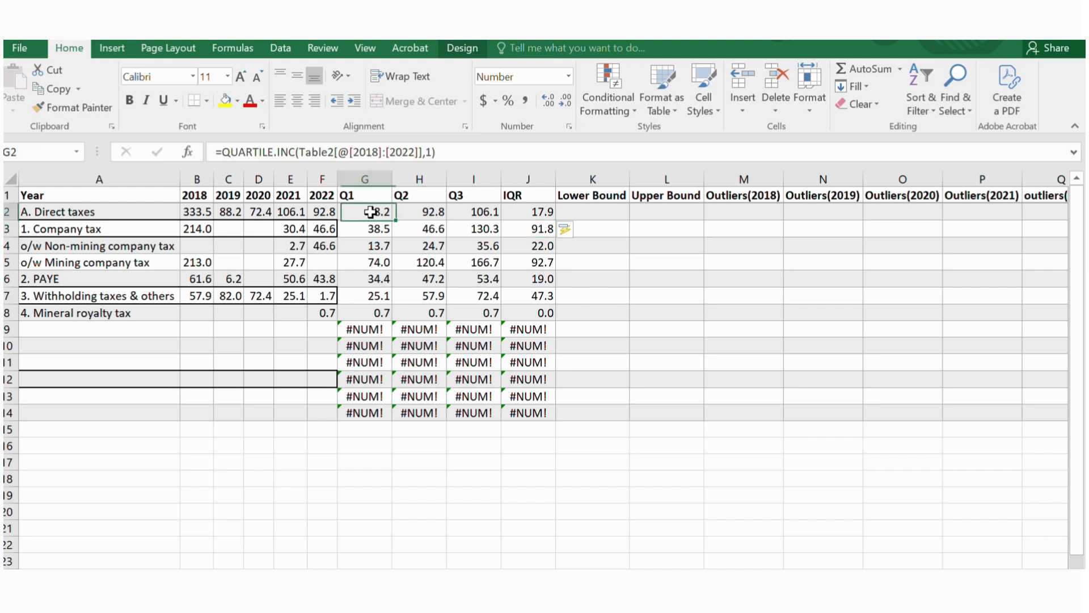
{"action": "left_click", "coordinate": [597, 212]}
{"action": "type", "text": "="}
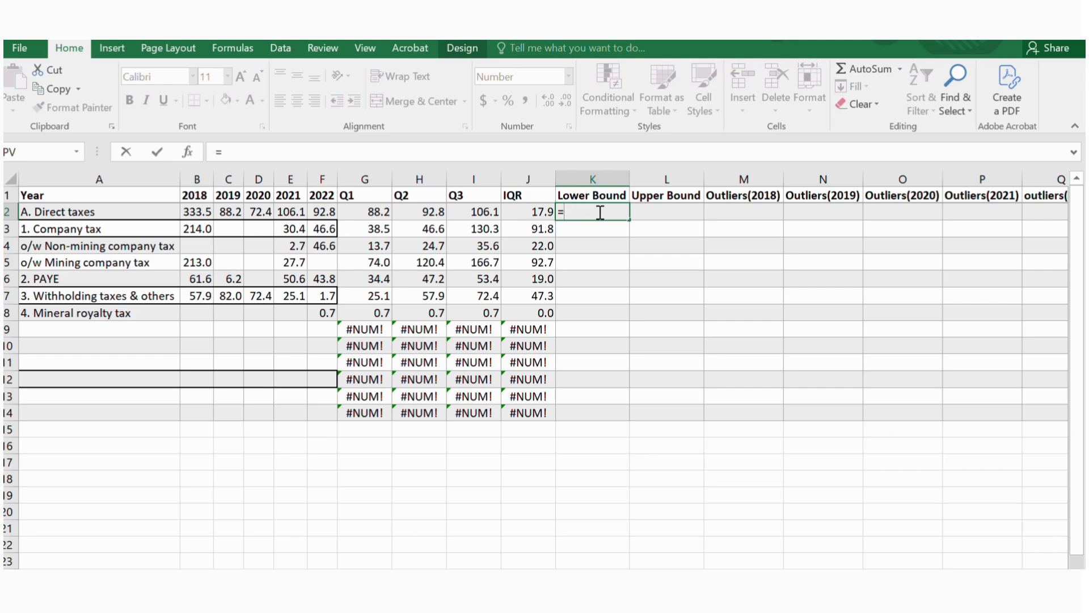
{"action": "type", "text": "1"}
{"action": "type", "text": ".5"}
{"action": "key", "text": "BackSpace"}
{"action": "key", "text": "BackSpace"}
{"action": "key", "text": "BackSpace"}
{"action": "left_click", "coordinate": [384, 212]}
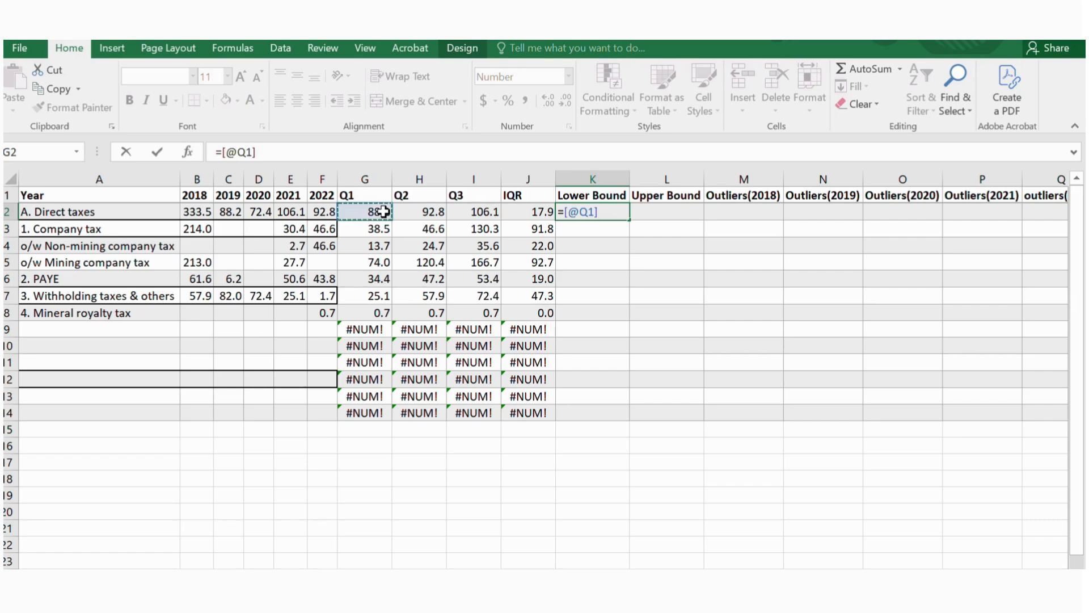
{"action": "type", "text": "-"}
{"action": "left_click", "coordinate": [446, 39]}
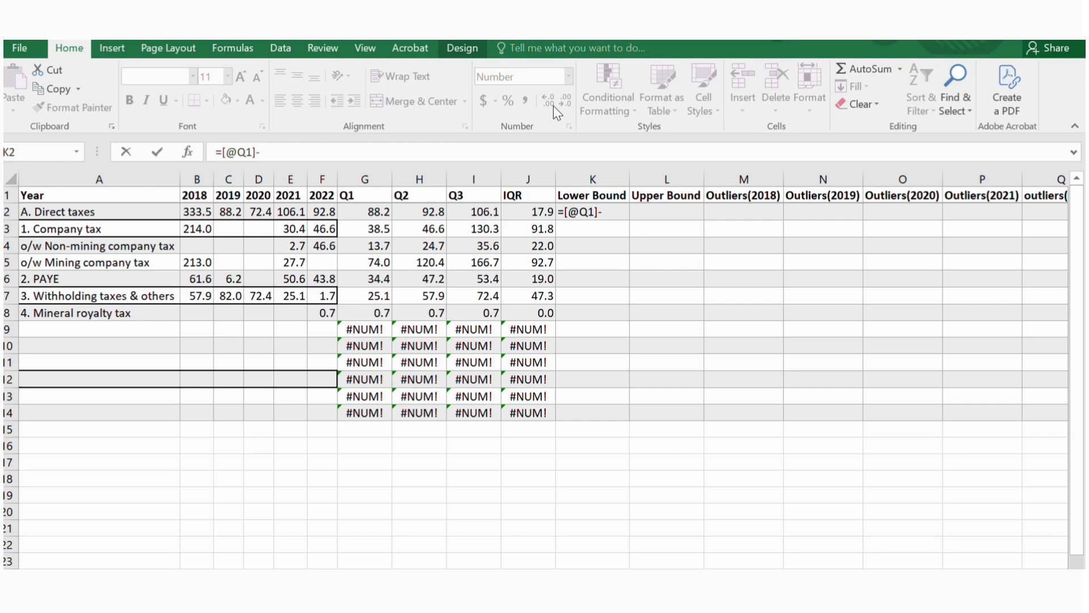
{"action": "left_click", "coordinate": [616, 205]}
{"action": "type", "text": "1.5*"}
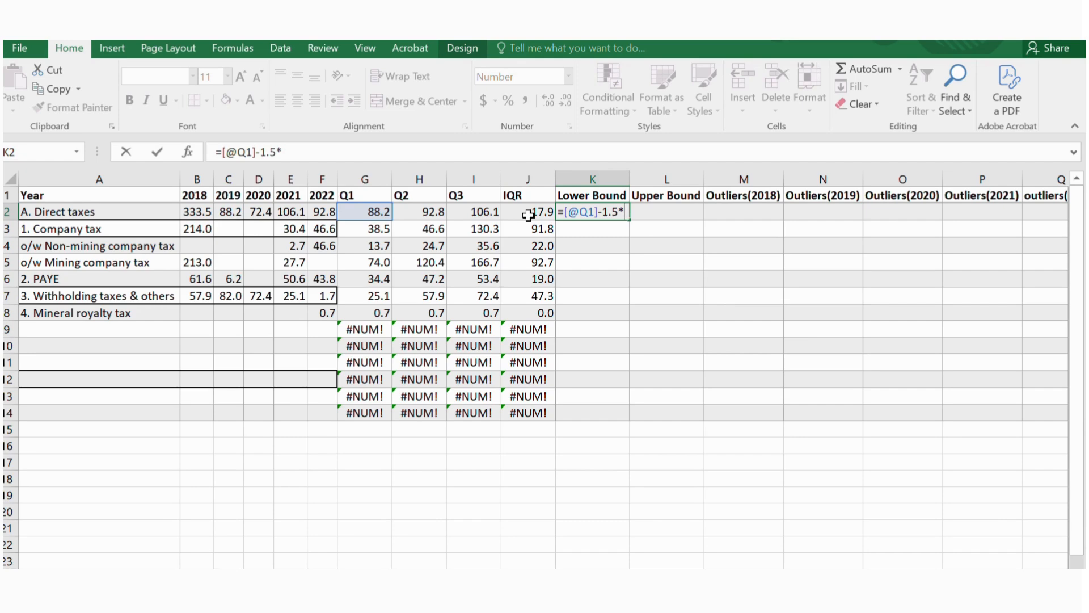
{"action": "type", "text": "("}
{"action": "left_click", "coordinate": [528, 214]}
{"action": "type", "text": ")"}
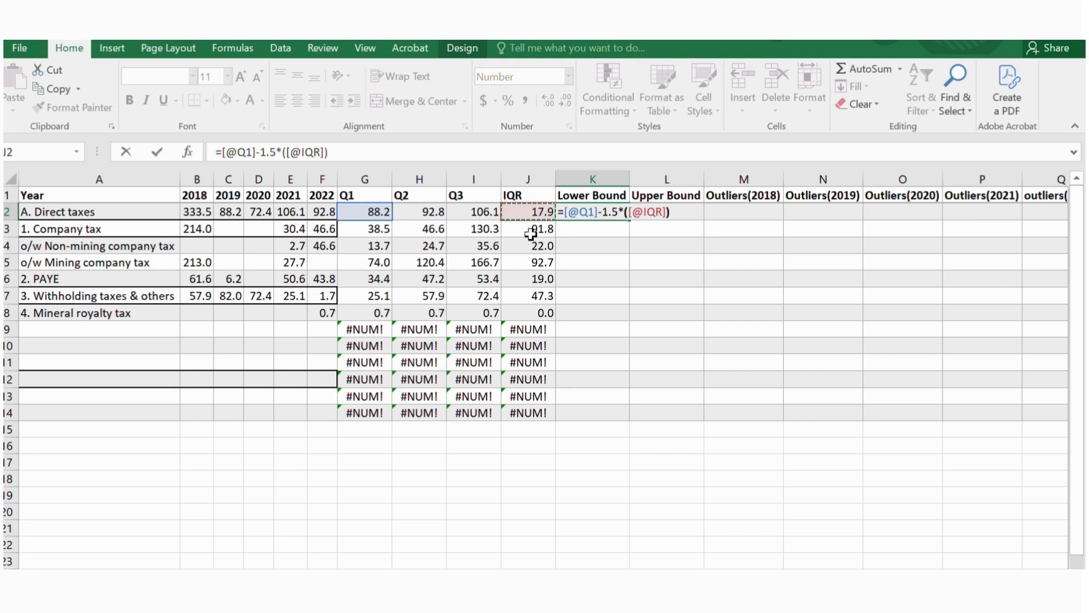
{"action": "key", "text": "Return"}
{"action": "left_click", "coordinate": [633, 213]}
{"action": "left_click", "coordinate": [597, 211]}
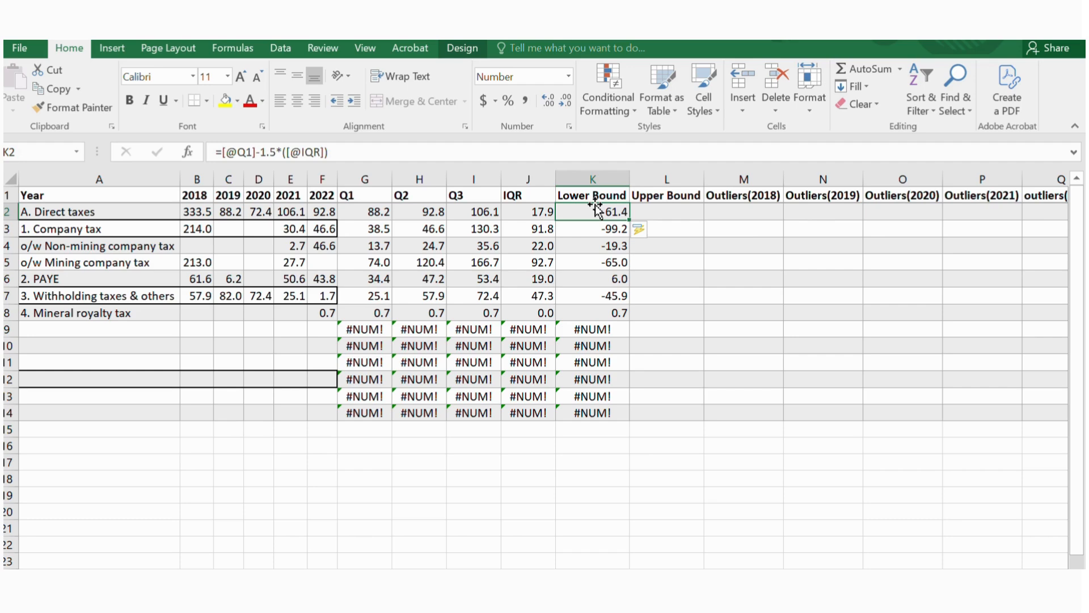
{"action": "left_click", "coordinate": [686, 214]}
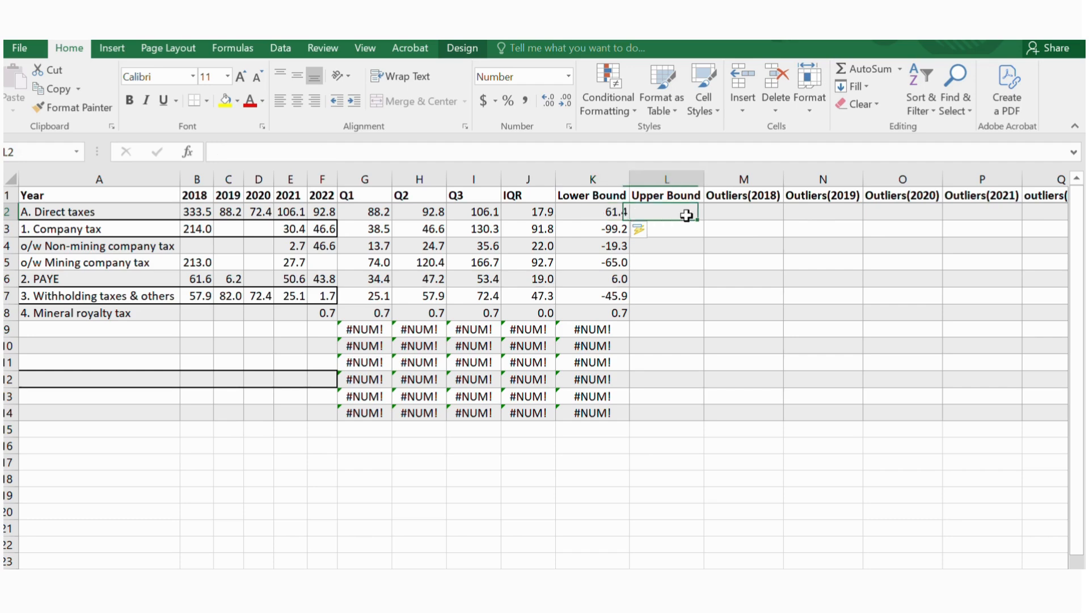
{"action": "type", "text": "="}
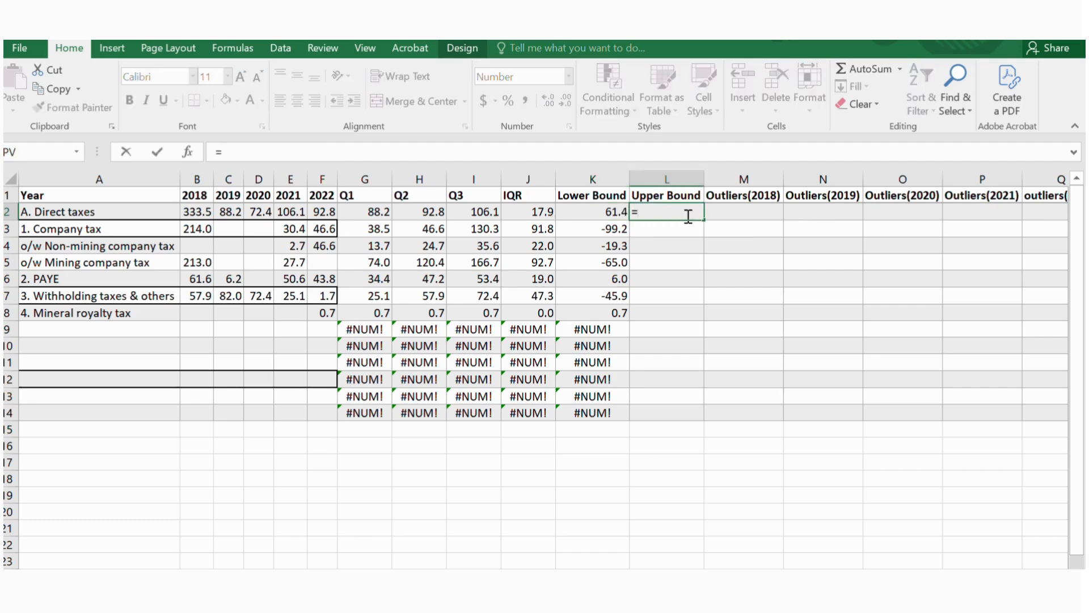
{"action": "left_click", "coordinate": [476, 216]}
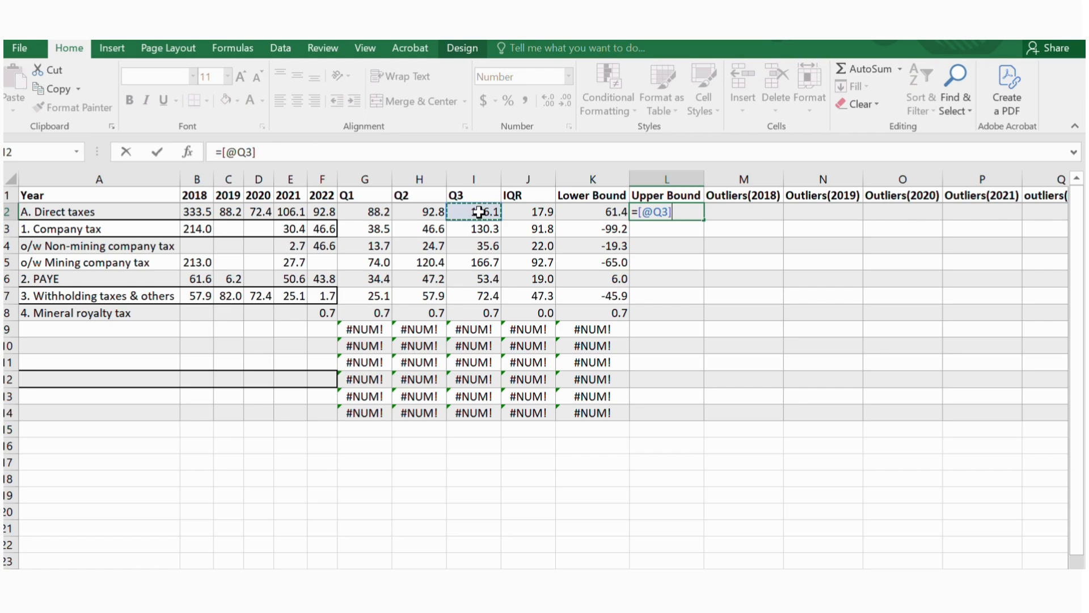
{"action": "type", "text": "+"}
{"action": "type", "text": "1.5"}
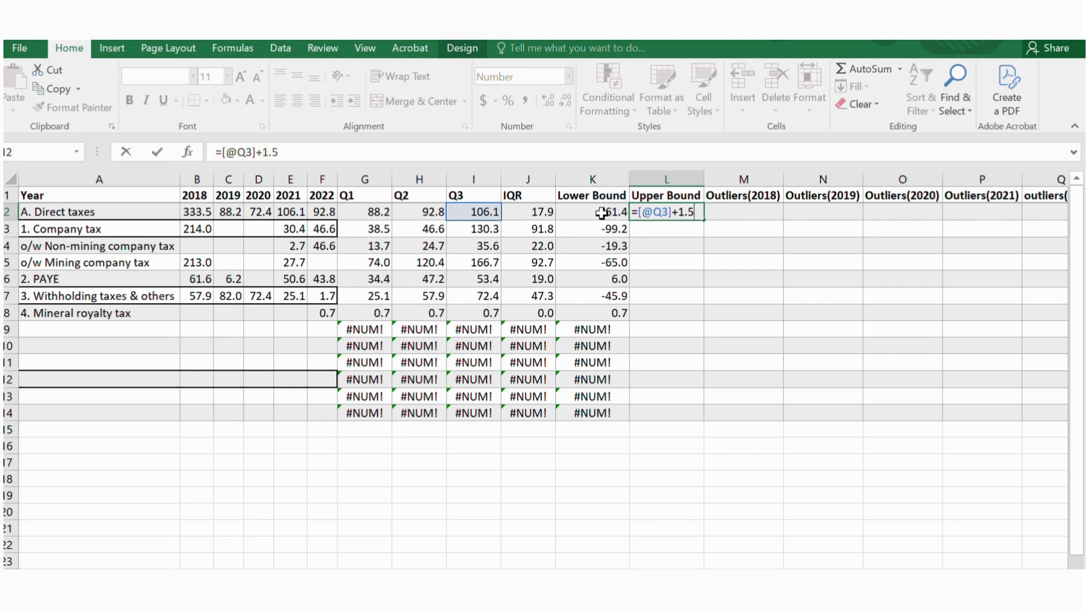
{"action": "type", "text": "*"}
{"action": "left_click", "coordinate": [535, 215]}
{"action": "key", "text": "Return"}
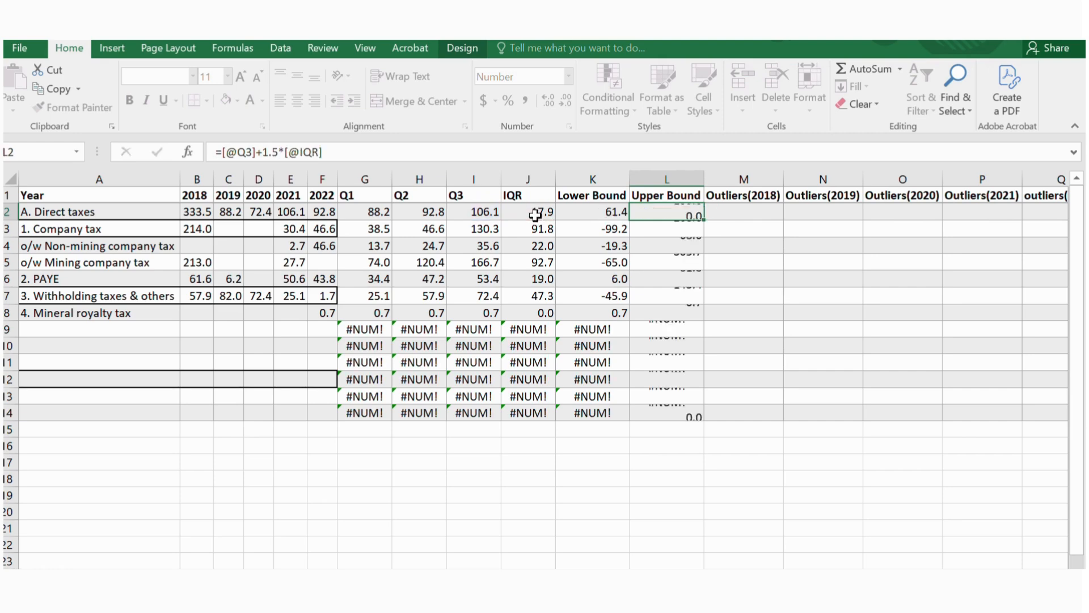
{"action": "left_click", "coordinate": [679, 213]}
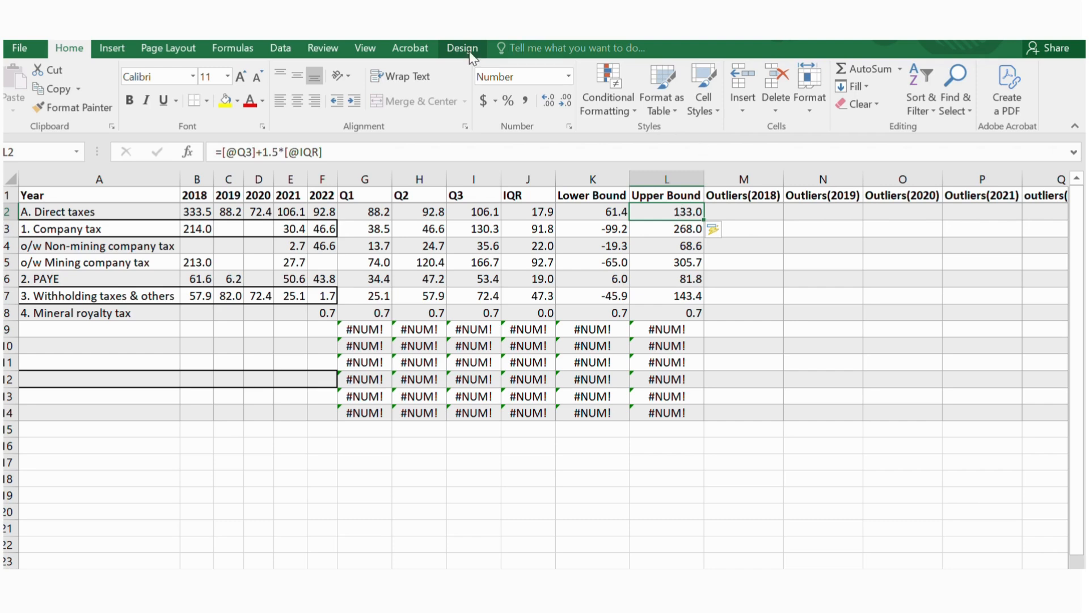
{"action": "left_click", "coordinate": [447, 41]}
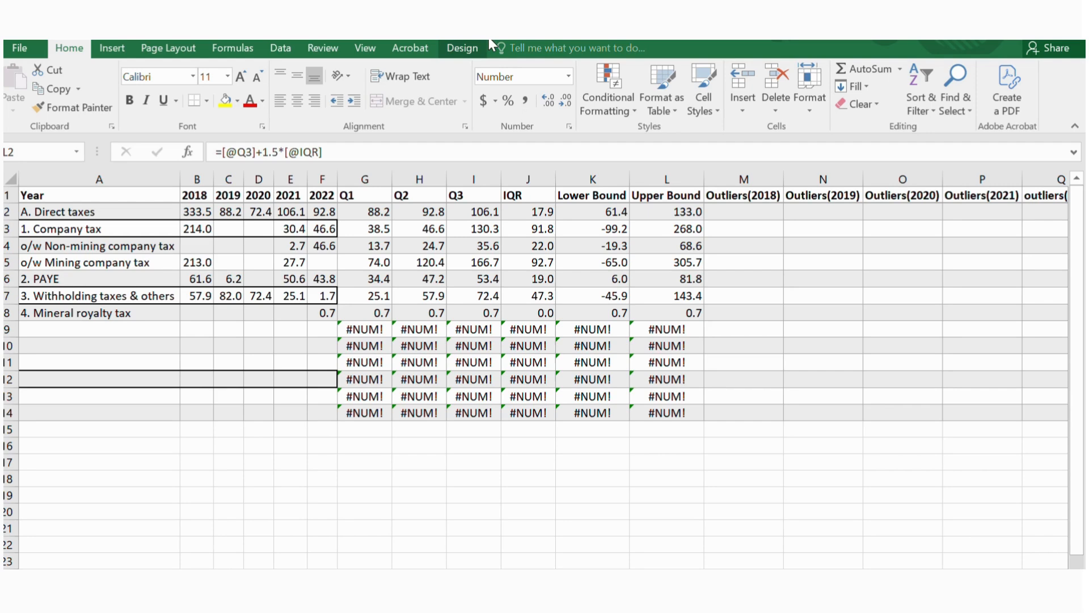
Begin an IF formula with a nested OR test in M2, the Outliers(2018) cell of the Direct taxes row.
{"action": "left_click", "coordinate": [742, 210]}
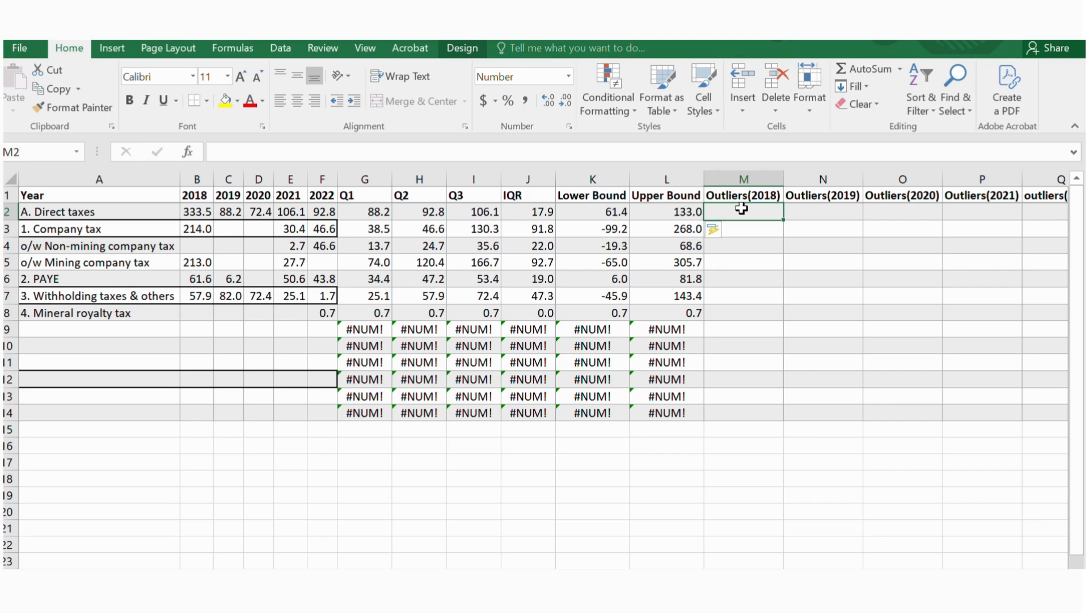
{"action": "type", "text": "=if"}
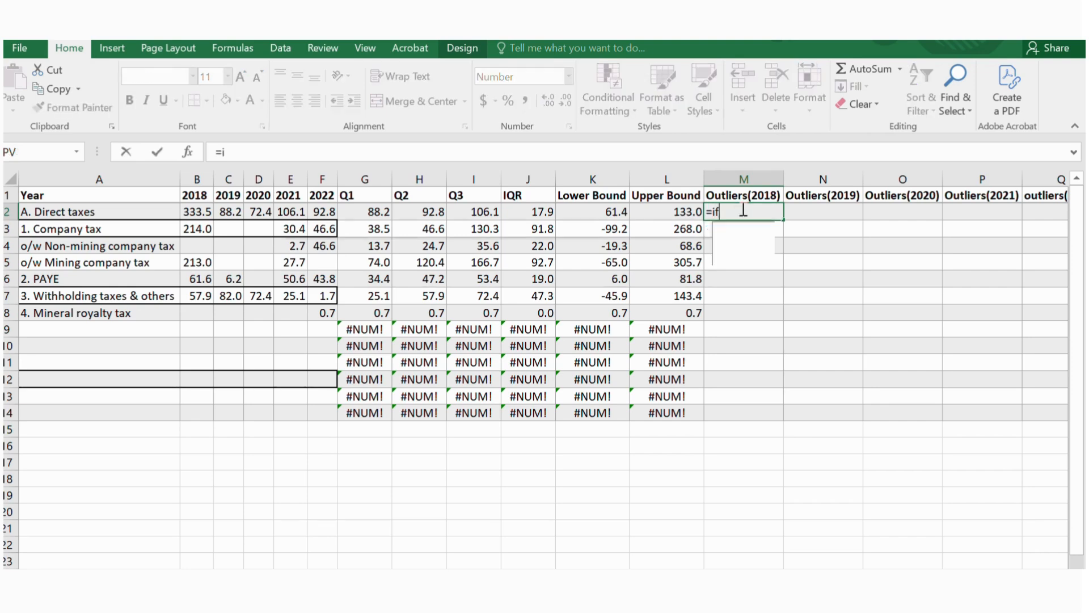
{"action": "double_click", "coordinate": [732, 229]}
{"action": "type", "text": "or"}
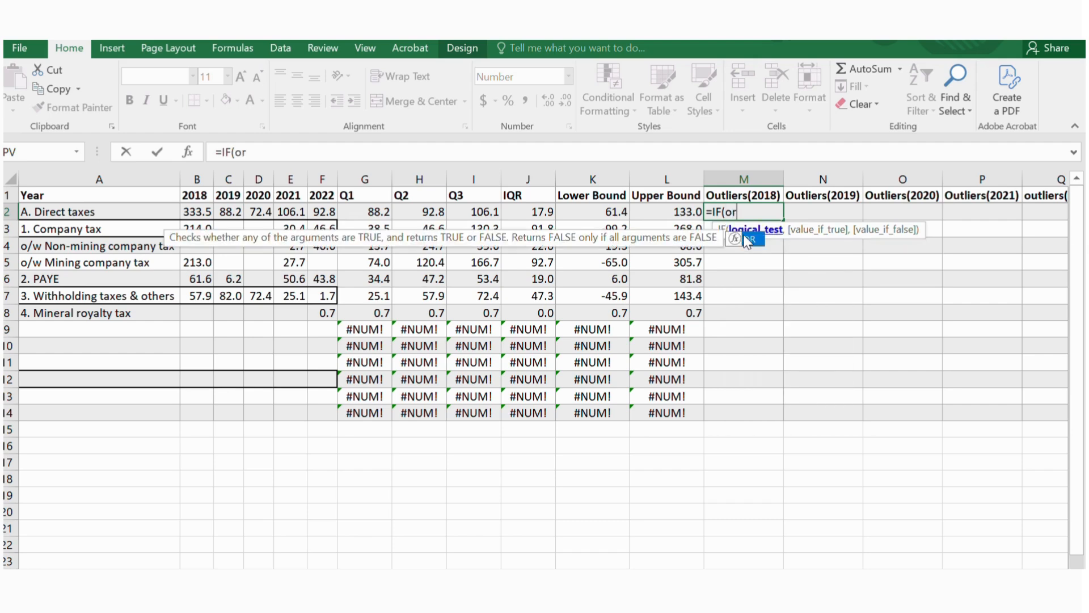
{"action": "double_click", "coordinate": [743, 239]}
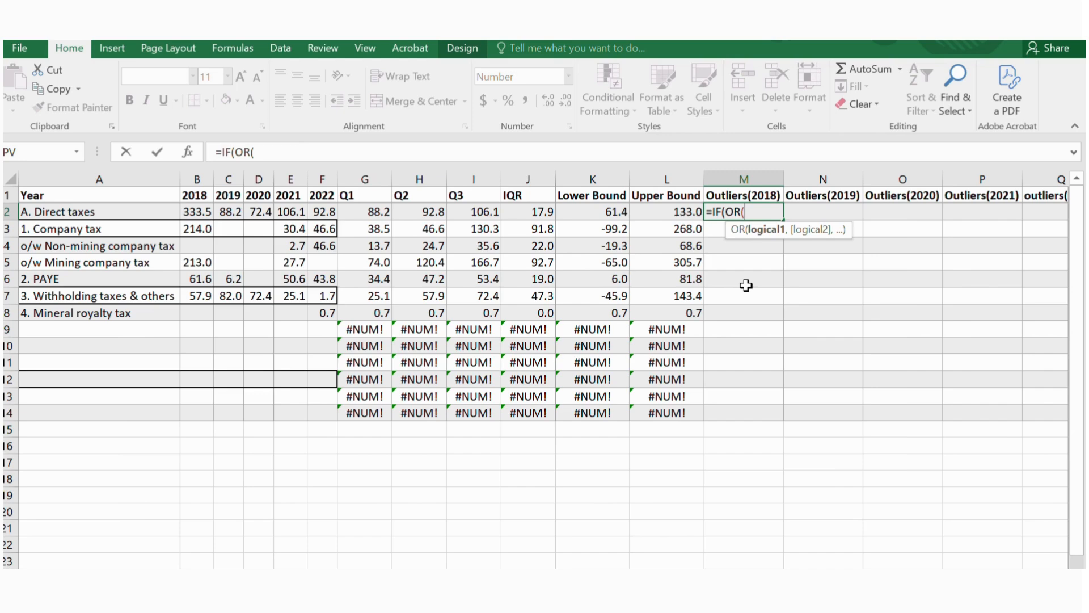
{"action": "scroll", "coordinate": [746, 285], "scroll_direction": "right", "scroll_amount": 3}
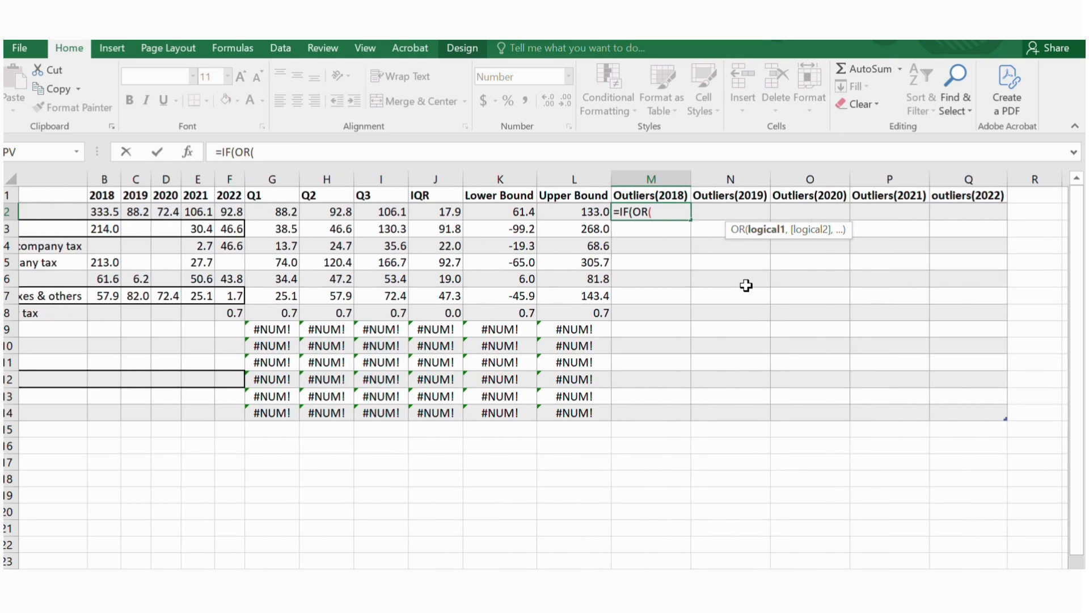
{"action": "scroll", "coordinate": [746, 286], "scroll_direction": "left", "scroll_amount": 3}
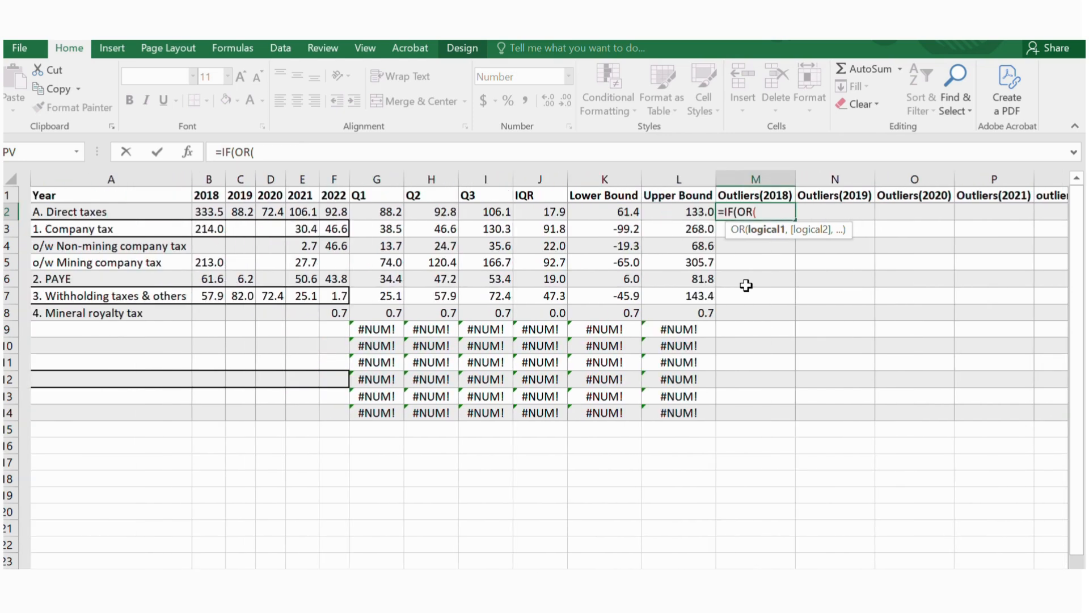
{"action": "scroll", "coordinate": [746, 286], "scroll_direction": "right", "scroll_amount": 3}
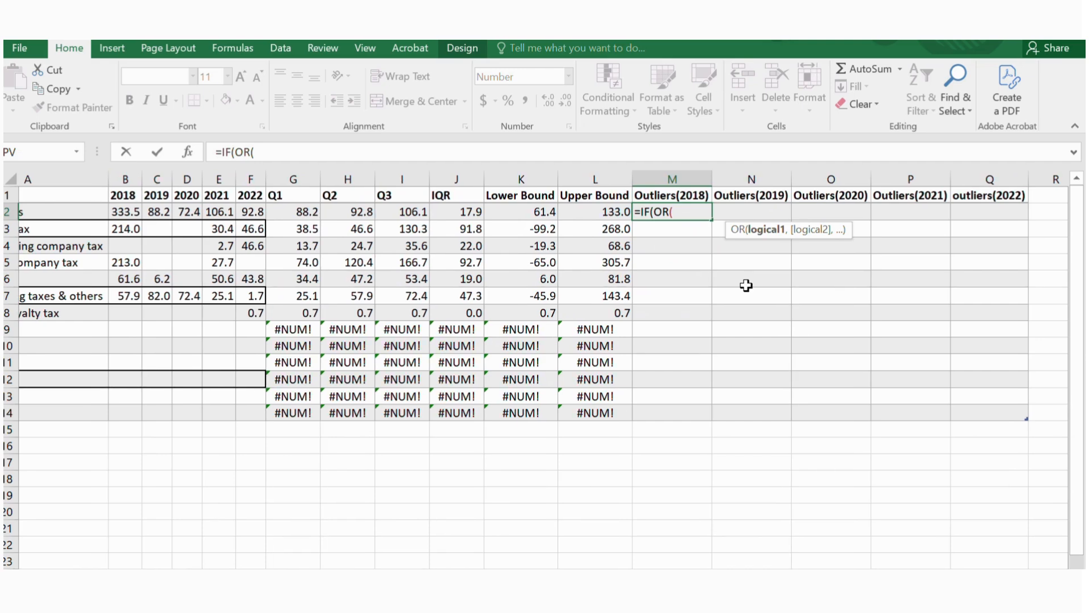
{"action": "scroll", "coordinate": [746, 286], "scroll_direction": "left", "scroll_amount": 3}
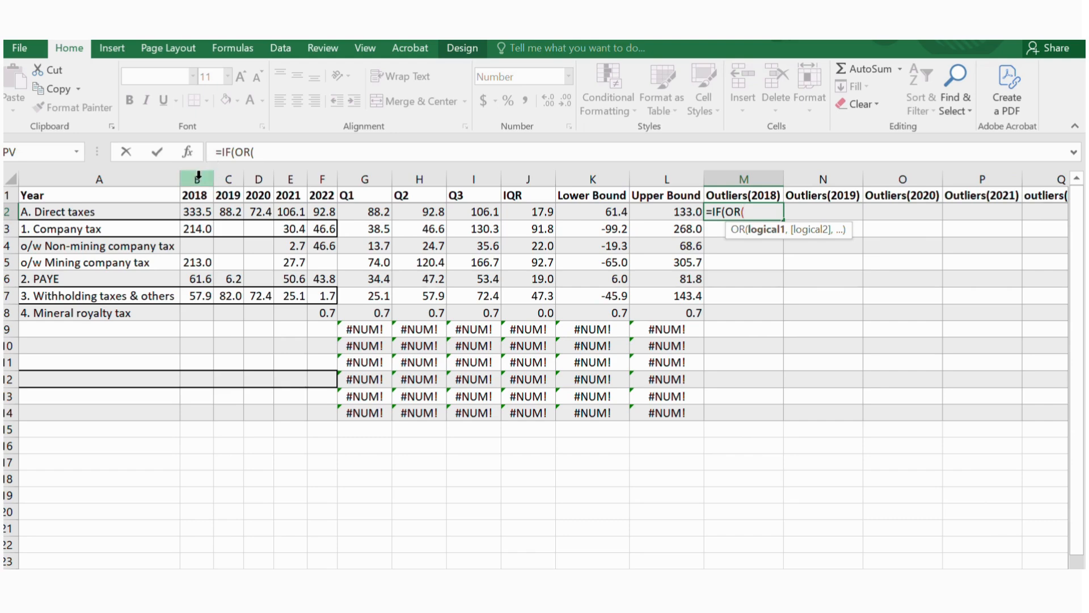
Complete the OR test in M2 with the conditions B2<$K$2 and B2>$L2.
{"action": "left_click", "coordinate": [210, 217]}
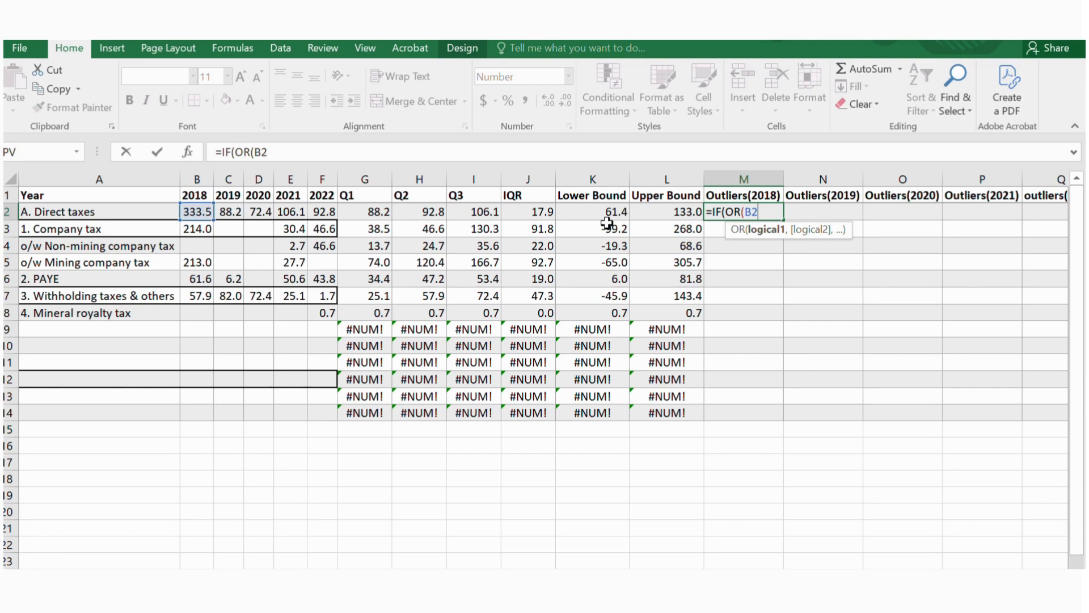
{"action": "type", "text": "<"}
{"action": "type", "text": "$K$2"}
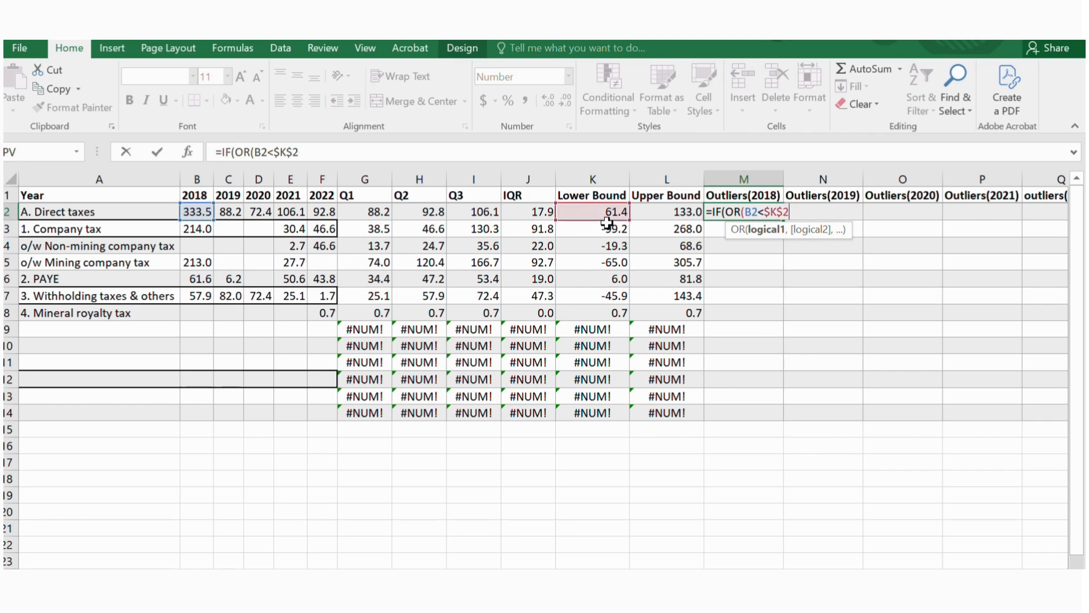
{"action": "type", "text": ","}
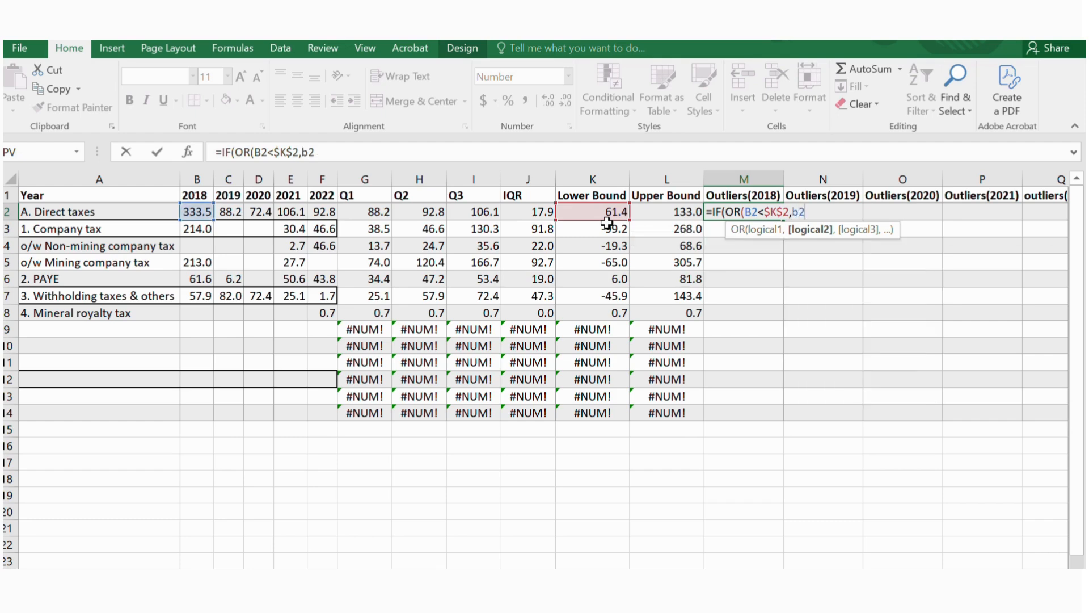
{"action": "type", "text": "B2"}
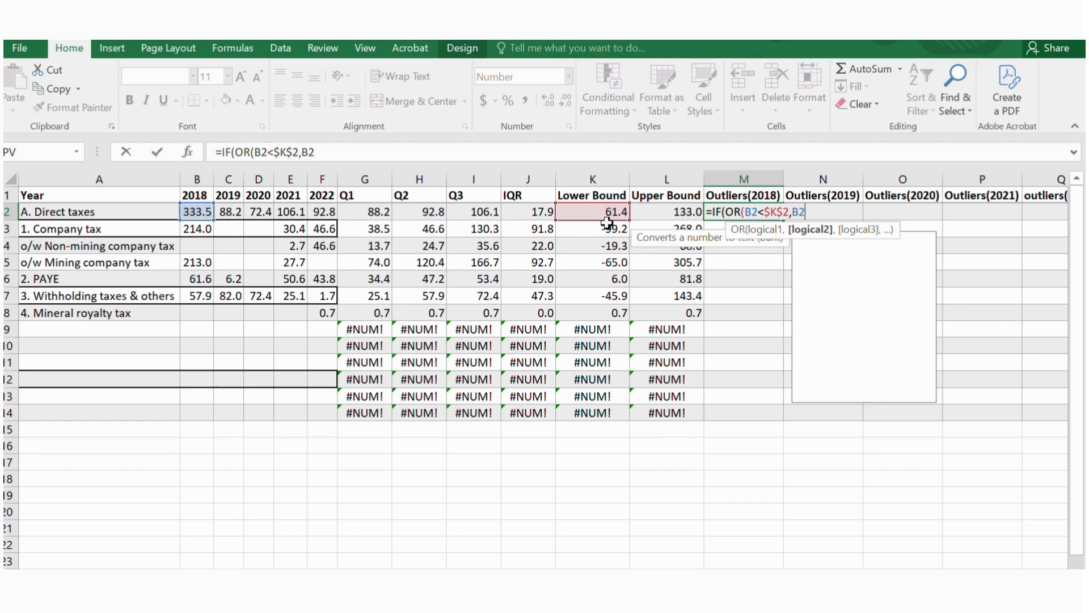
{"action": "type", "text": ">"}
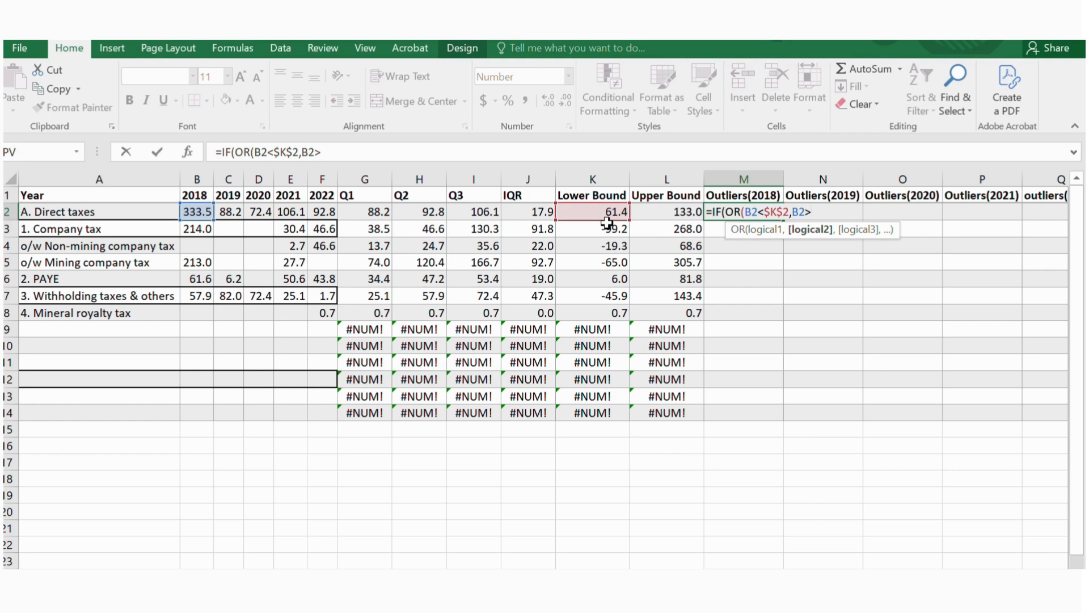
{"action": "type", "text": "$L2"}
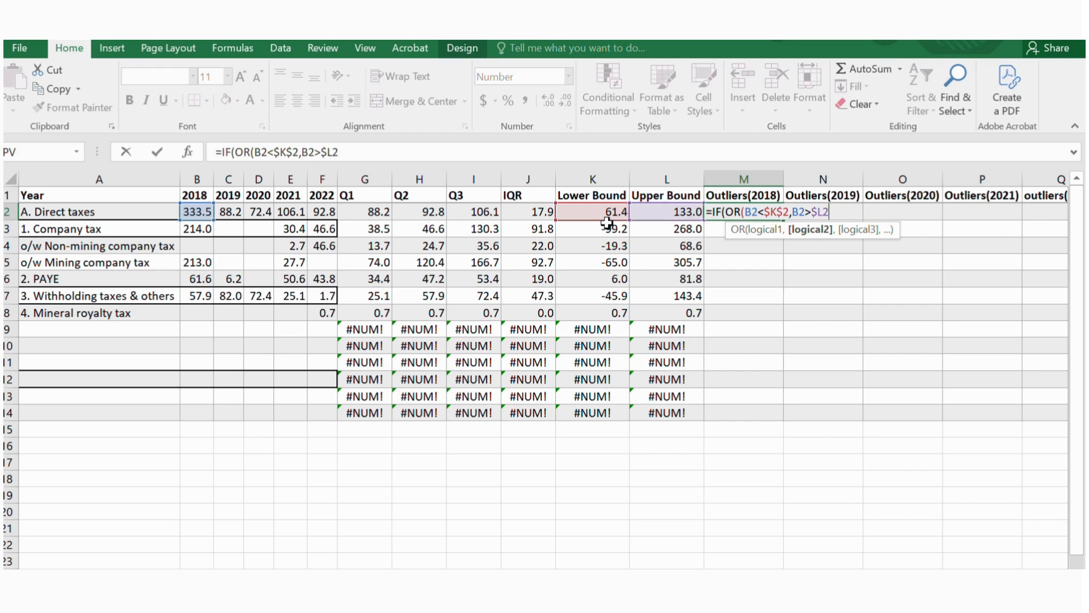
{"action": "type", "text": "),"}
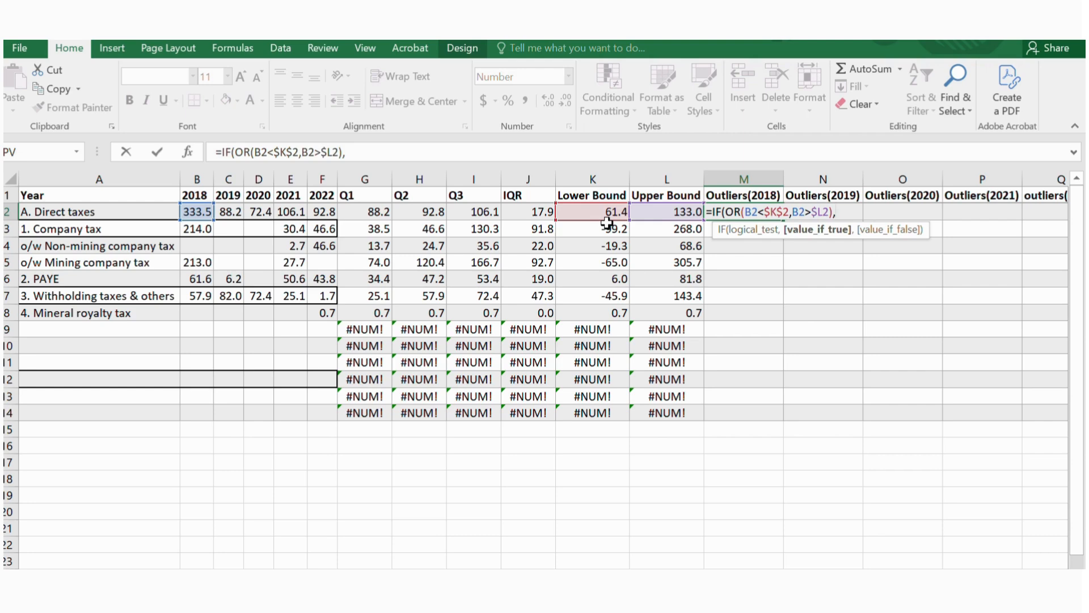
{"action": "left_click", "coordinate": [607, 226]}
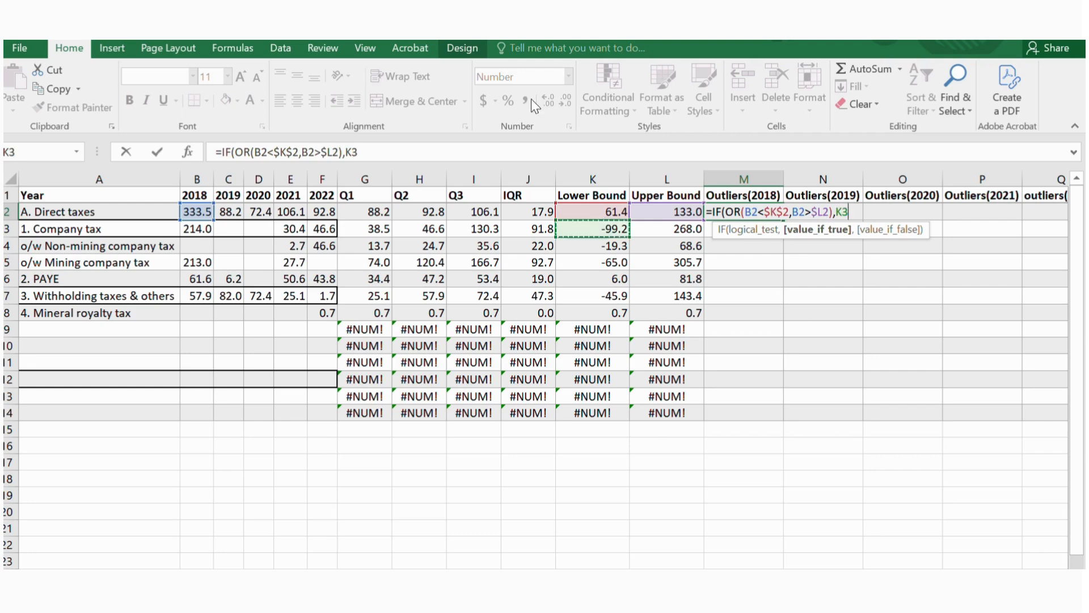
{"action": "left_click", "coordinate": [198, 211]}
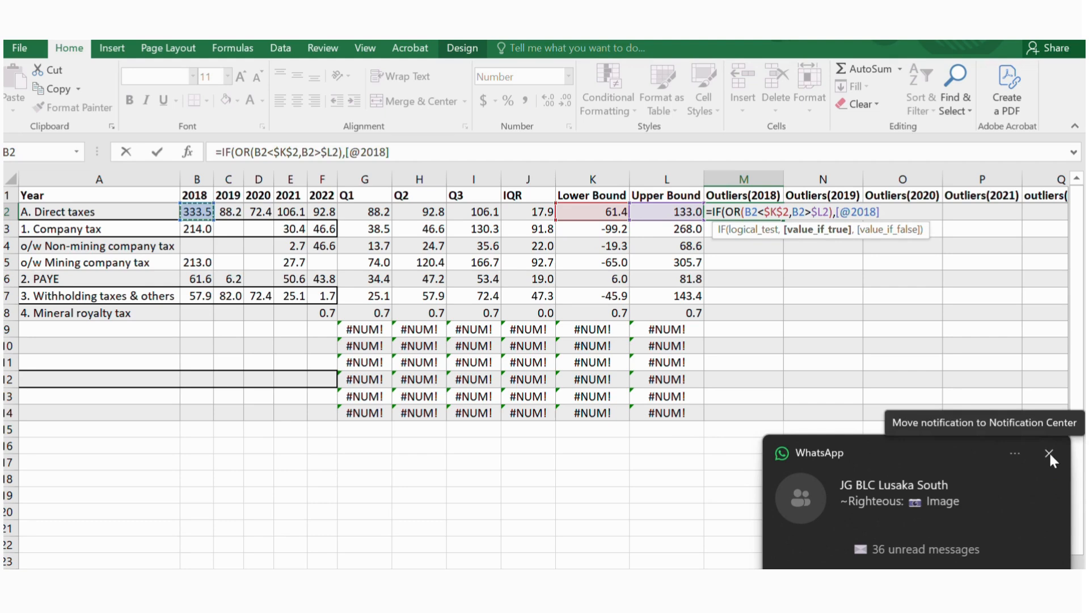
{"action": "left_click", "coordinate": [1049, 452]}
{"action": "left_click", "coordinate": [892, 213]}
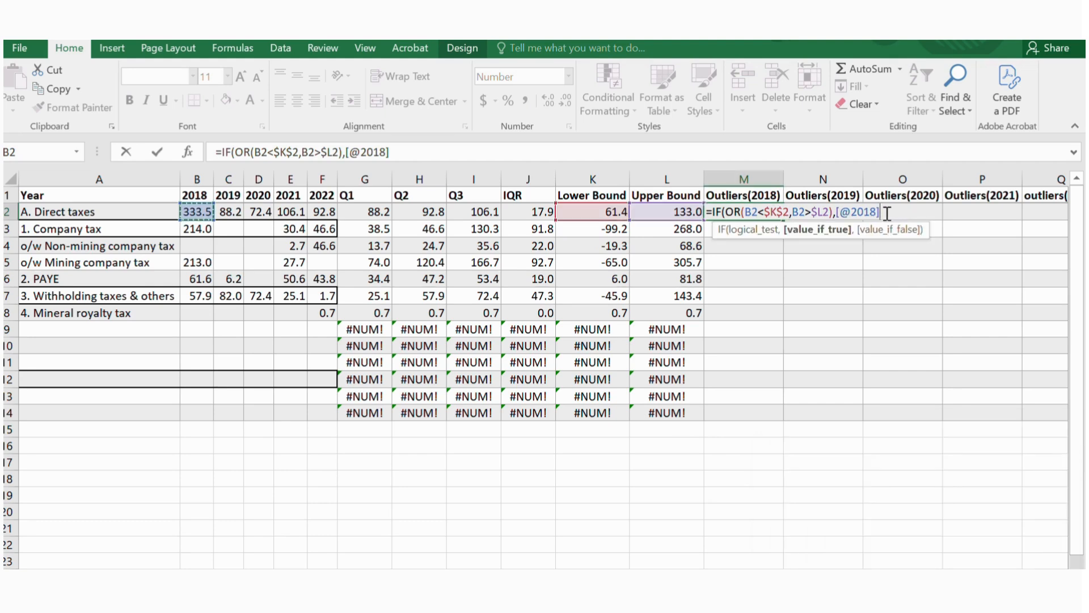
{"action": "type", "text": ","}
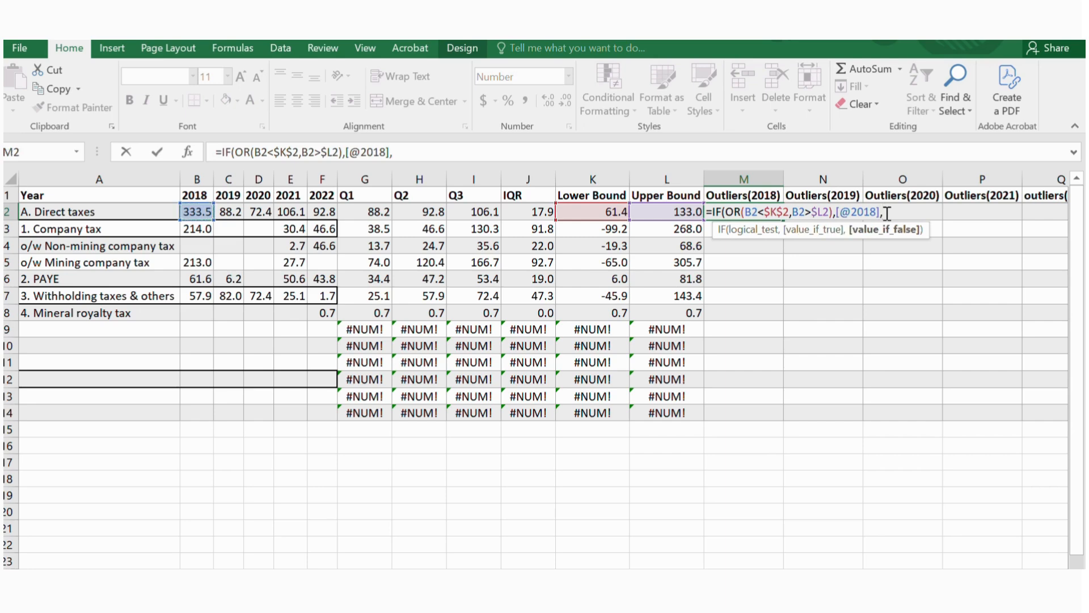
{"action": "type", "text": "\" \")"}
{"action": "key", "text": "Return"}
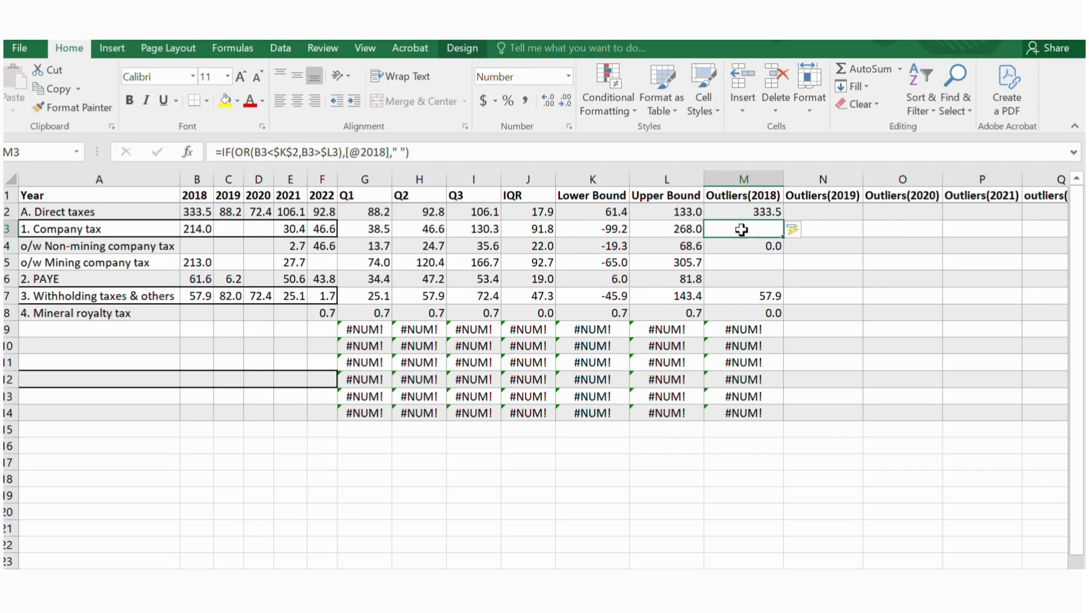
Clear the automatically filled formulas from M3:M14 in the Outliers(2018) column.
{"action": "left_click_drag", "start_coordinate": [742, 229], "coordinate": [754, 412]}
{"action": "right_click", "coordinate": [756, 323]}
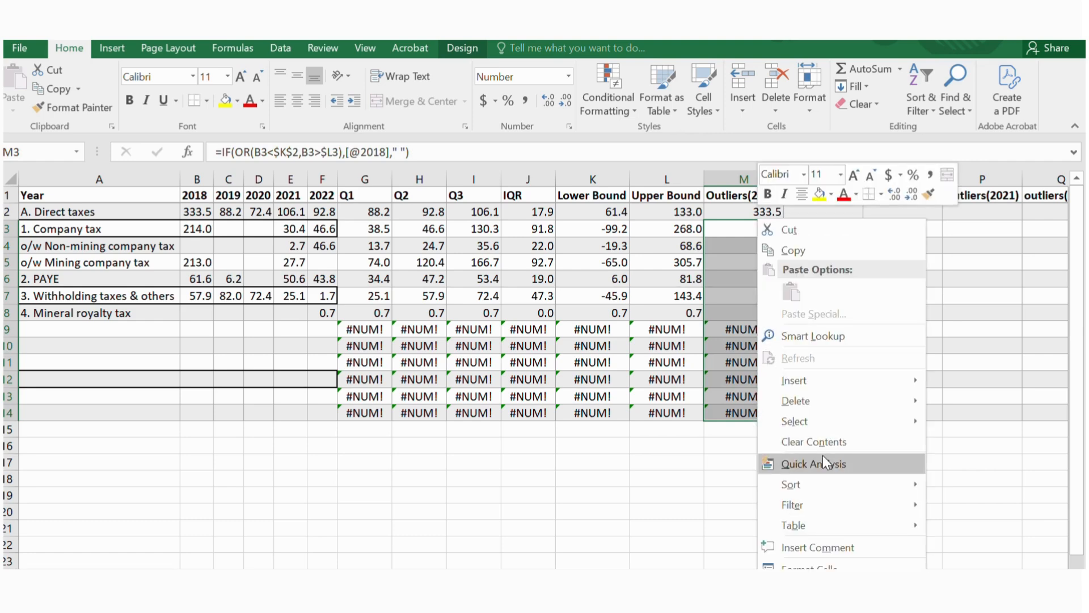
{"action": "left_click", "coordinate": [822, 443]}
Compare the Direct taxes row's Outliers(2018) result with its Lower Bound and Upper Bound.
{"action": "left_click", "coordinate": [754, 211]}
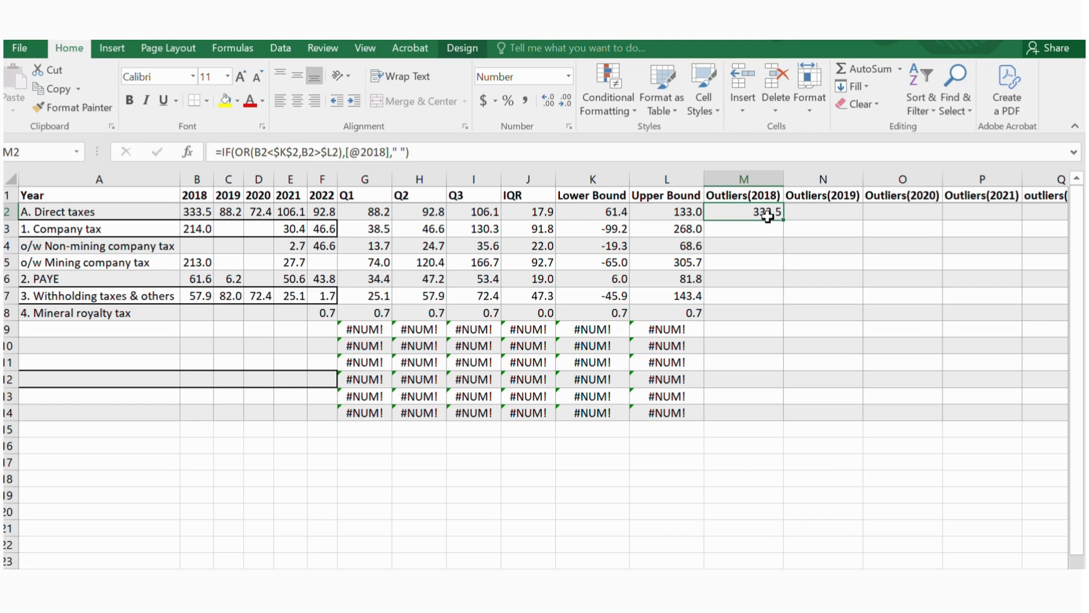
{"action": "left_click", "coordinate": [601, 215]}
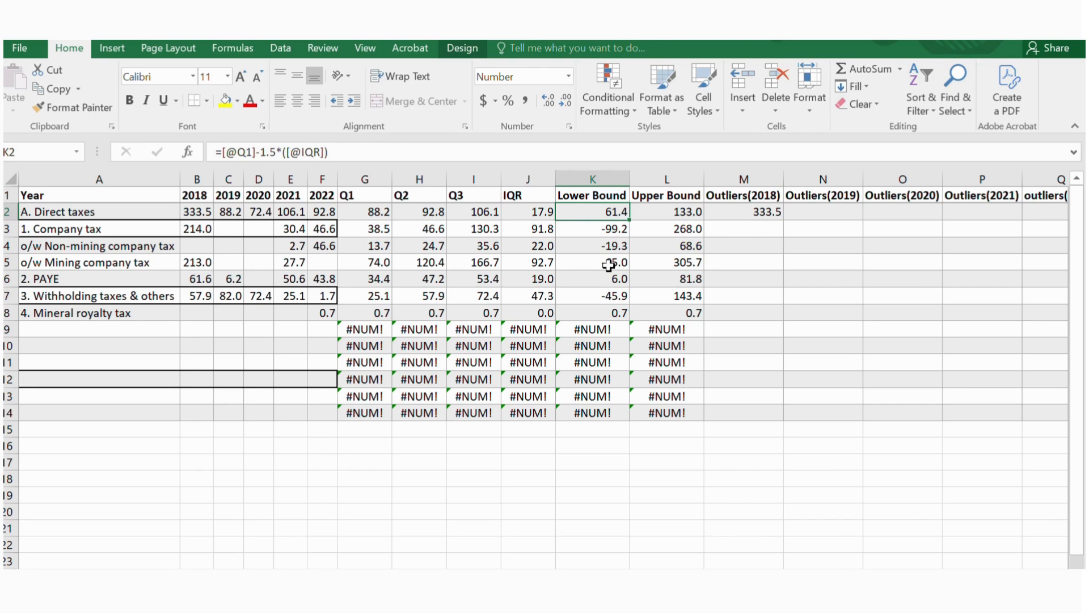
{"action": "left_click", "coordinate": [680, 210]}
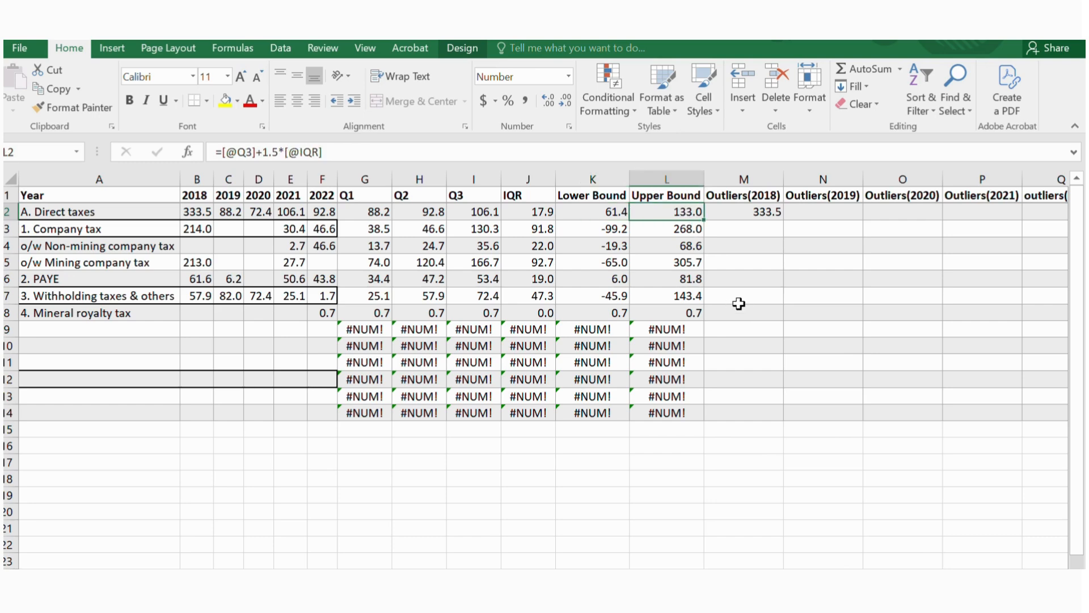
{"action": "left_click", "coordinate": [586, 213]}
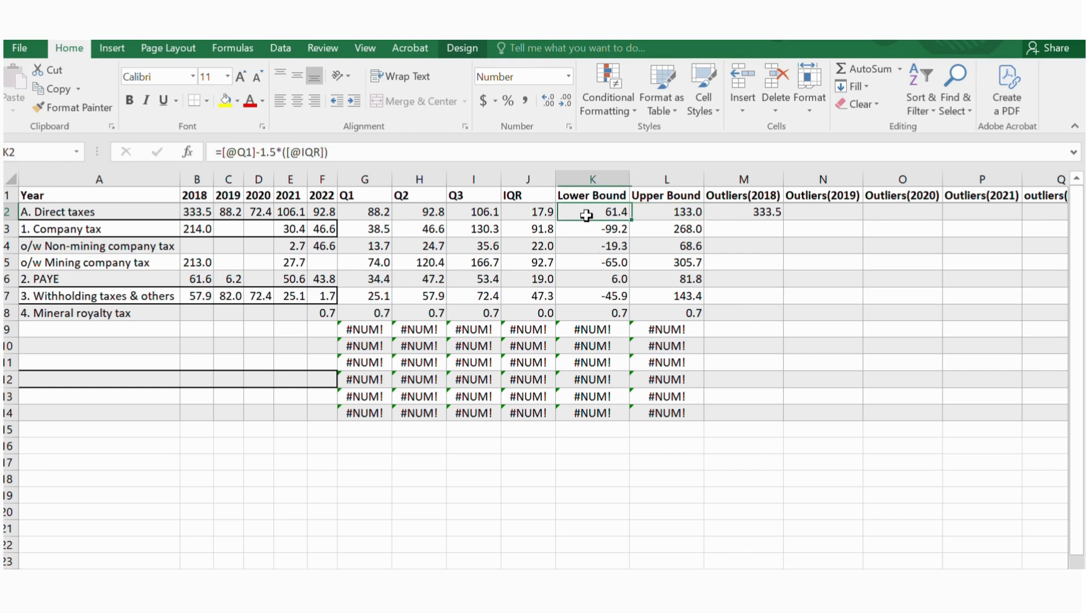
{"action": "left_click", "coordinate": [668, 211]}
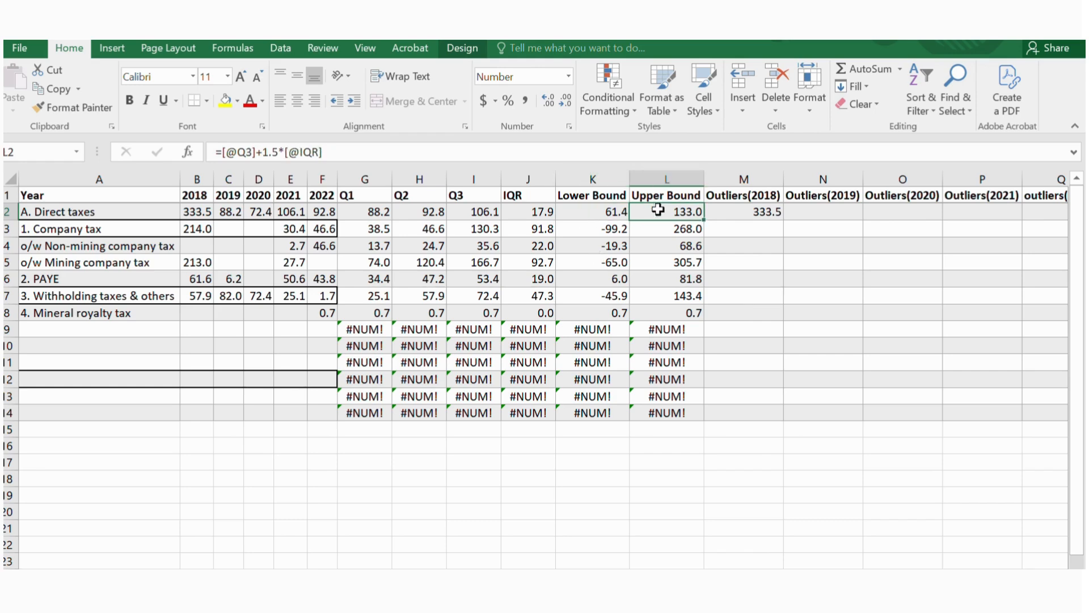
Fill the M2 outlier formula across to Q2 and check the copied formulas for 2019 to 2021.
{"action": "left_click", "coordinate": [773, 214]}
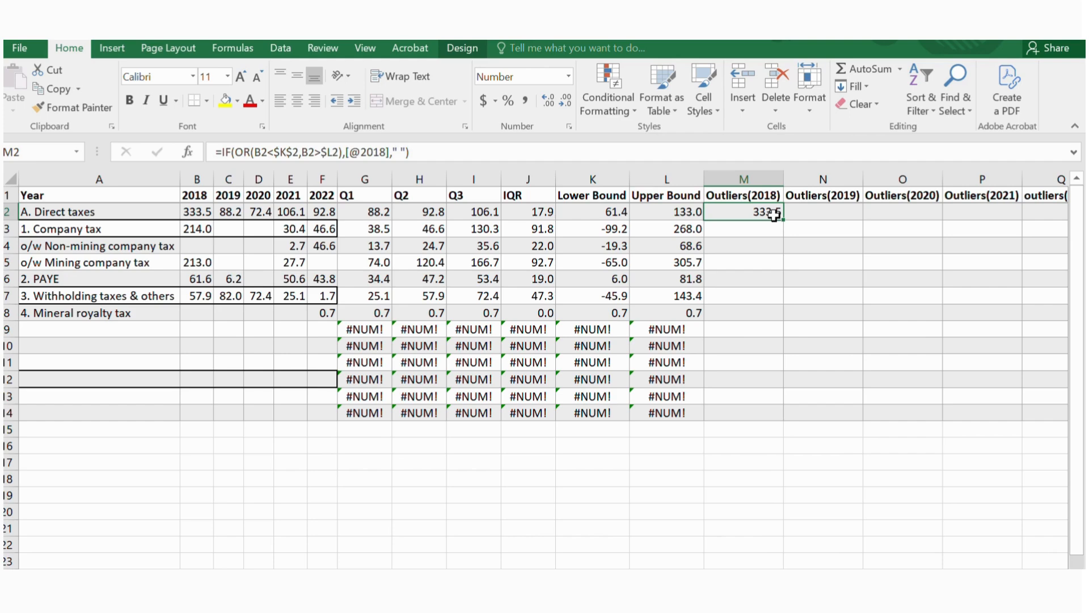
{"action": "scroll", "coordinate": [773, 214], "scroll_direction": "right", "scroll_amount": 3}
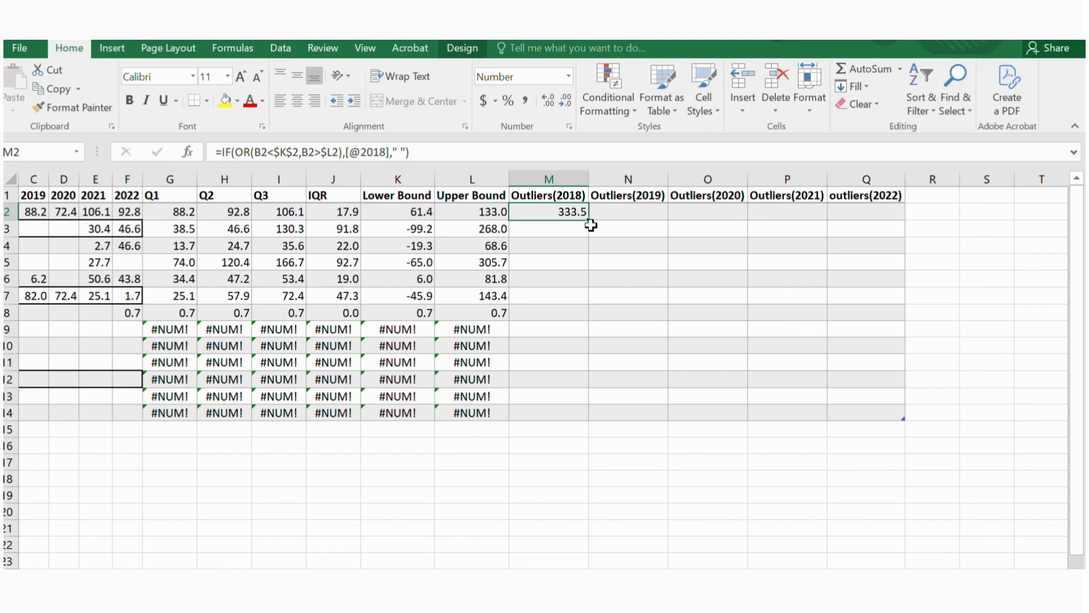
{"action": "left_click_drag", "start_coordinate": [593, 218], "coordinate": [877, 209]}
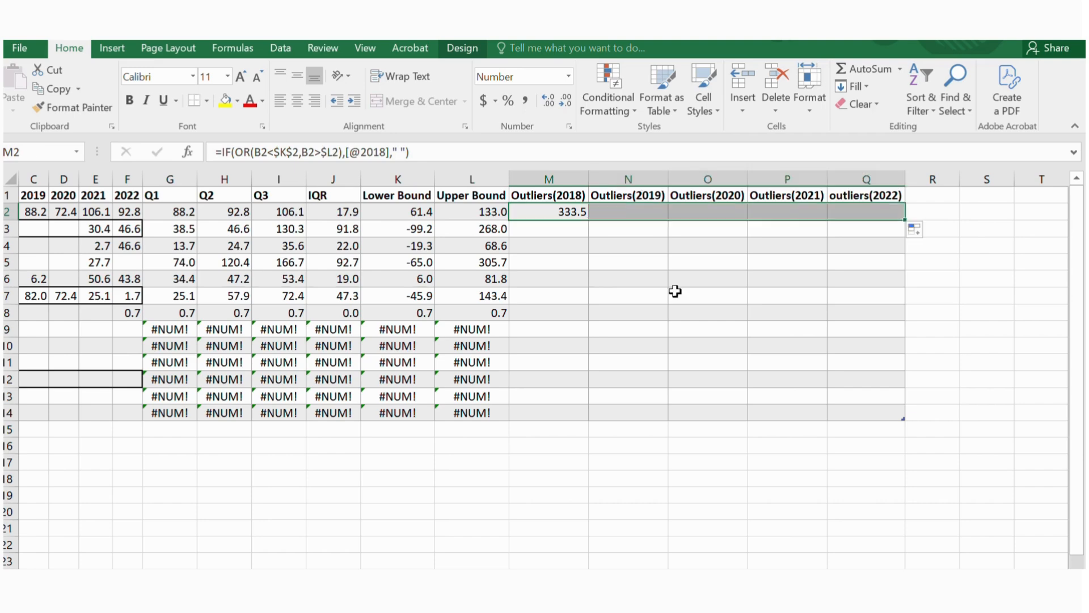
{"action": "left_click", "coordinate": [632, 247]}
{"action": "left_click", "coordinate": [633, 218]}
{"action": "left_click", "coordinate": [696, 214]}
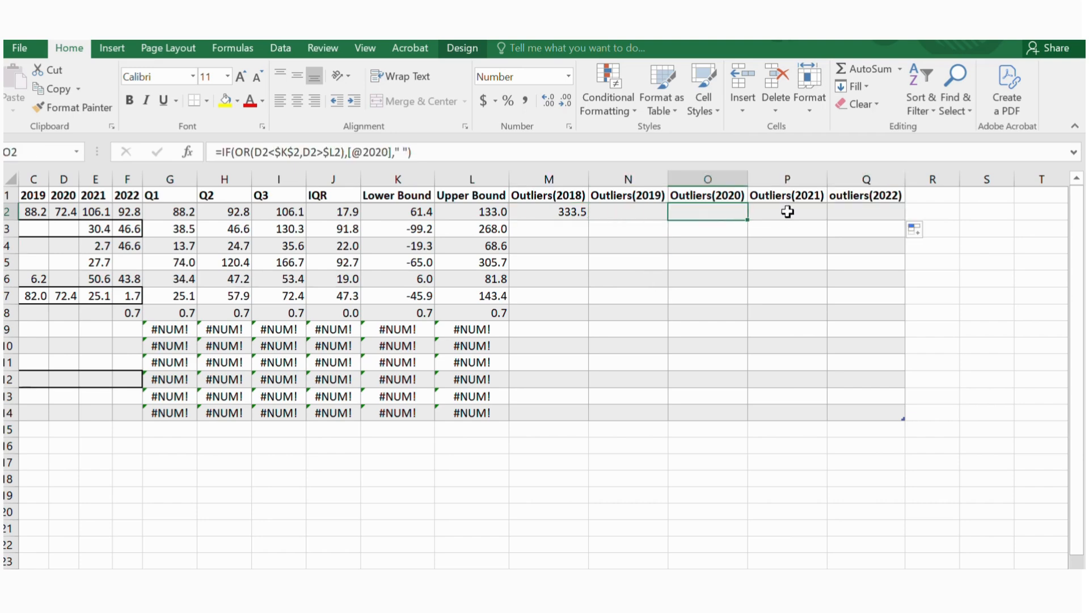
{"action": "left_click", "coordinate": [792, 212]}
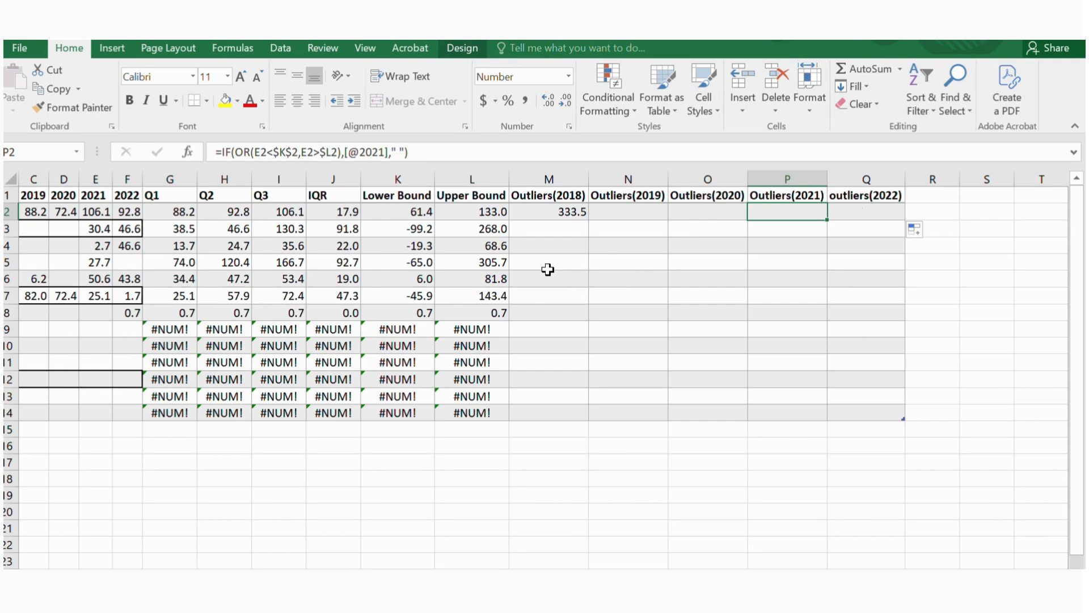
Begin an IF formula with a nested OR test in M3, the Outliers(2018) cell of the Company tax row.
{"action": "scroll", "coordinate": [533, 269], "scroll_direction": "left", "scroll_amount": 3}
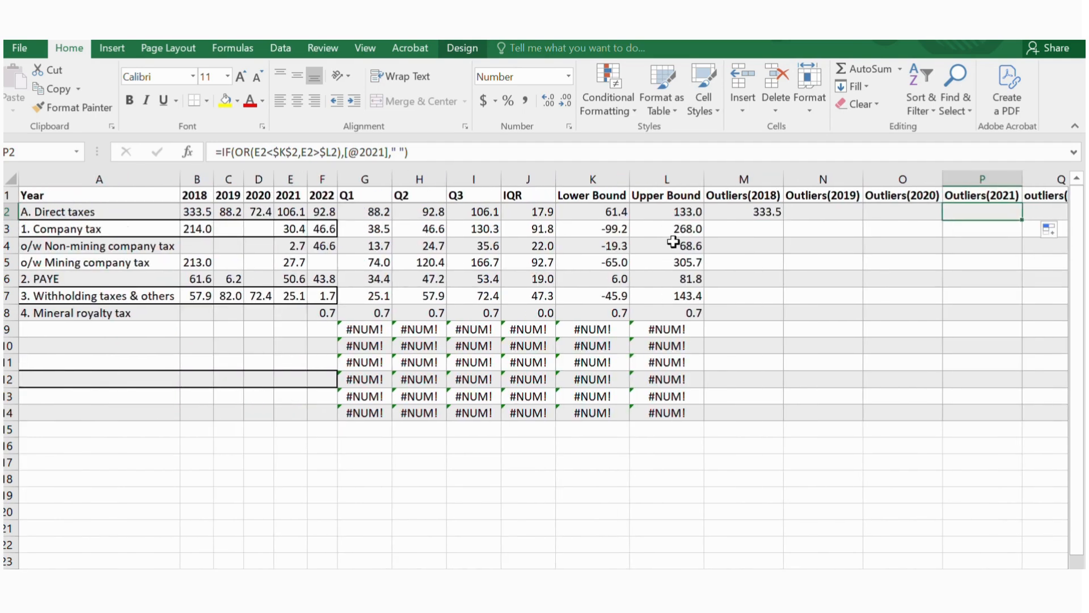
{"action": "left_click", "coordinate": [731, 236]}
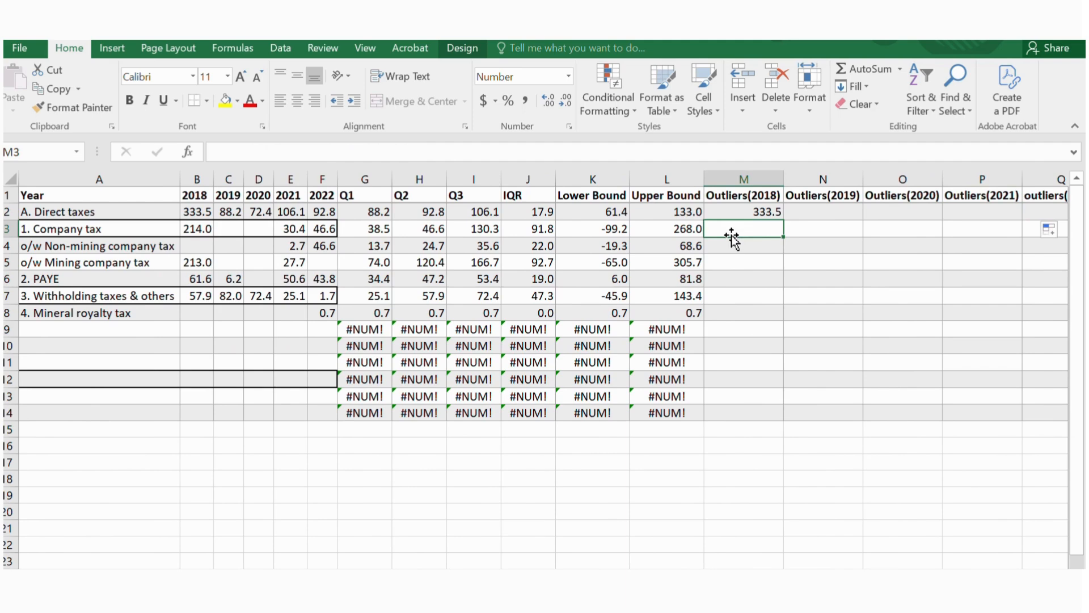
{"action": "type", "text": "=if"}
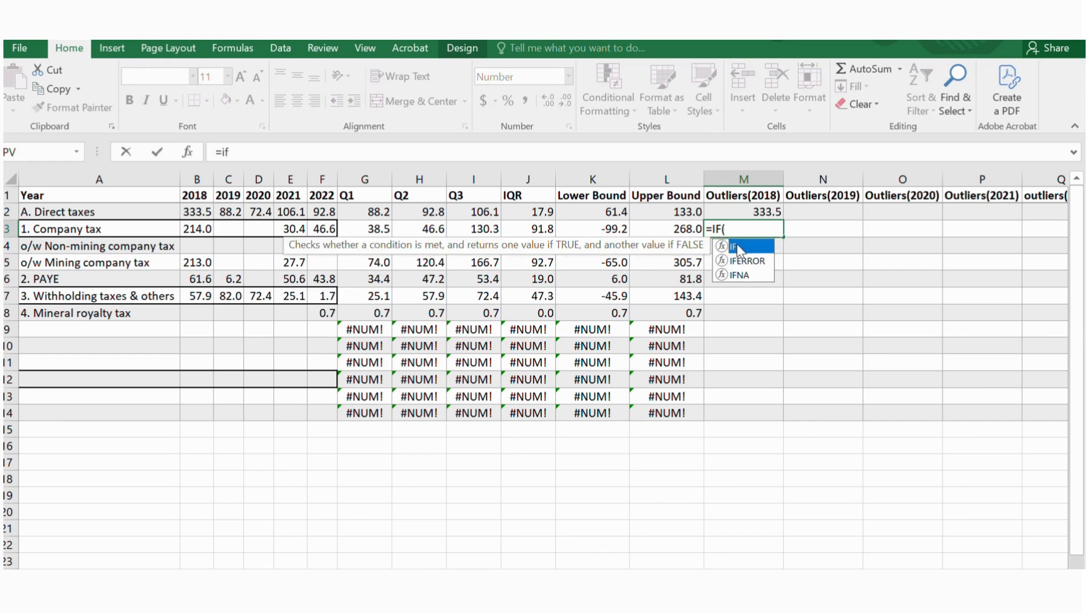
{"action": "double_click", "coordinate": [735, 245]}
{"action": "type", "text": "or"}
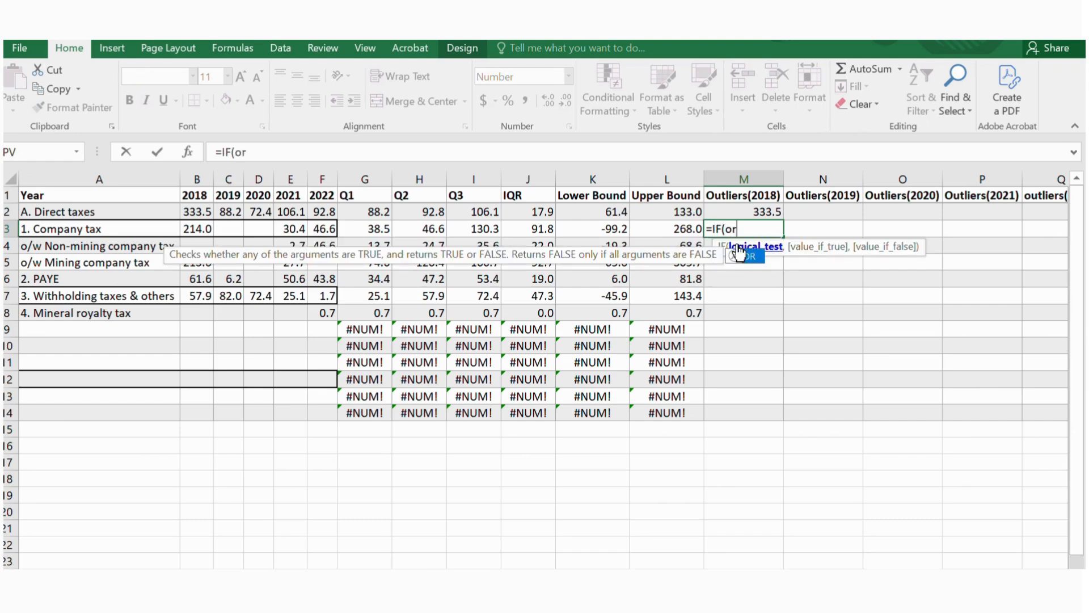
{"action": "double_click", "coordinate": [732, 261]}
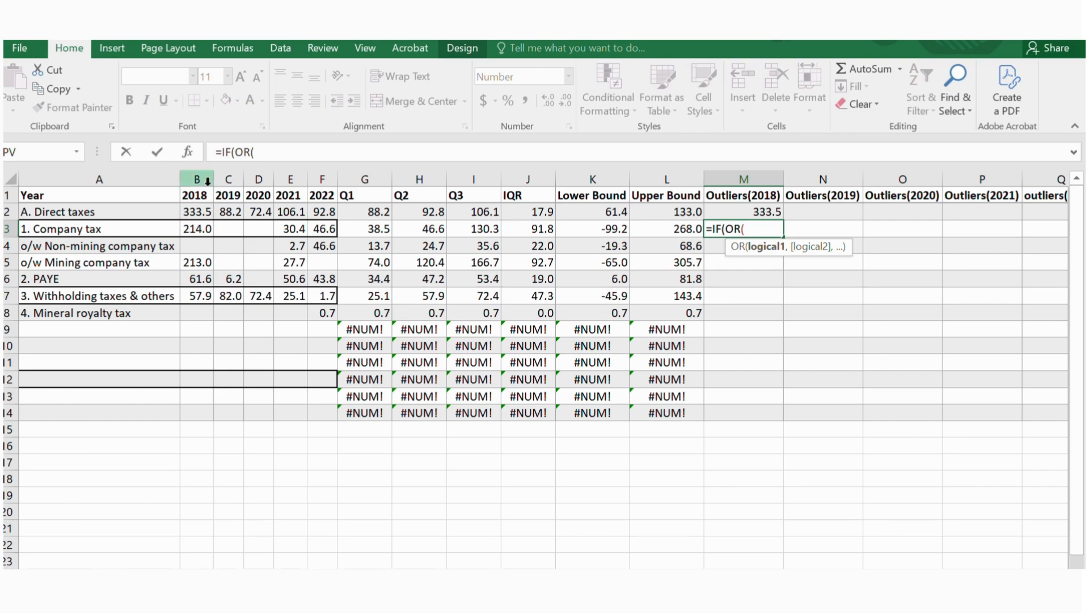
Complete the OR test in M3 with the conditions B3<$K3 and B3>$L$3.
{"action": "left_click", "coordinate": [209, 225]}
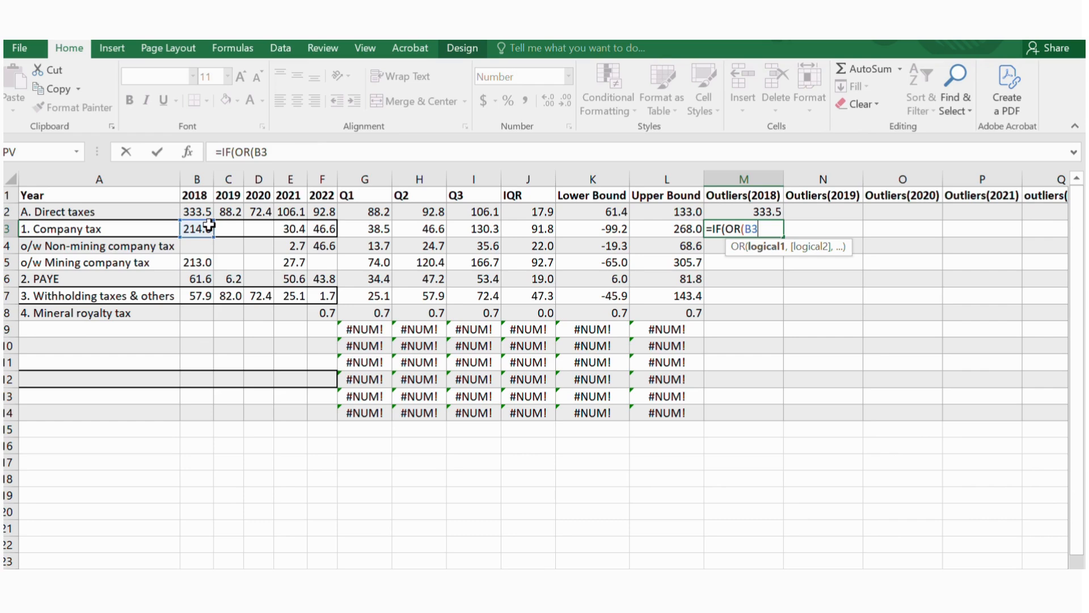
{"action": "type", "text": "<"}
{"action": "type", "text": "$K"}
{"action": "type", "text": "3"}
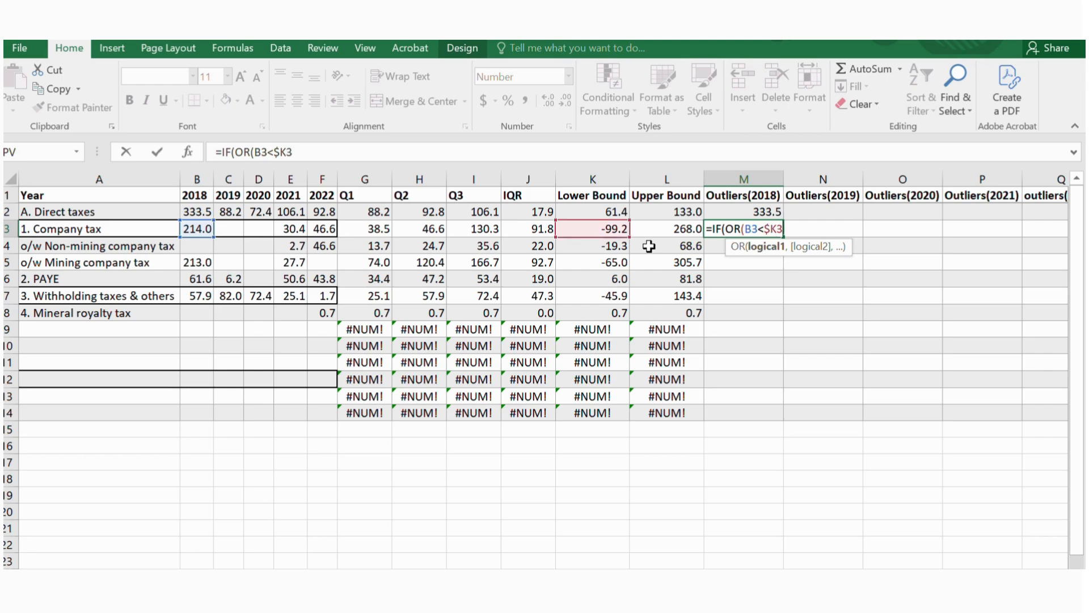
{"action": "type", "text": ","}
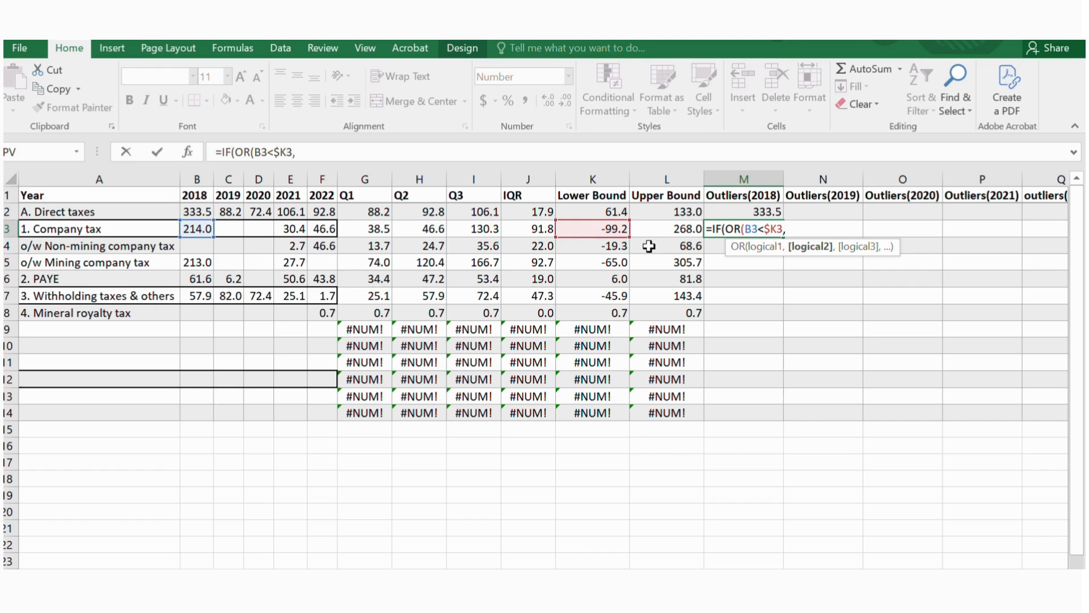
{"action": "type", "text": "B3>"}
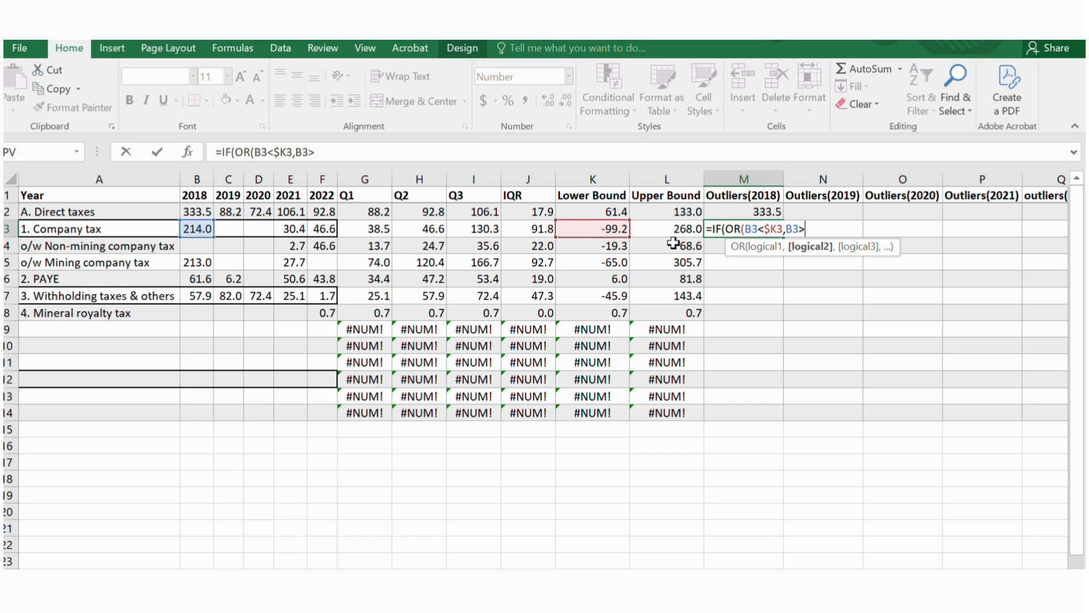
{"action": "type", "text": "$L"}
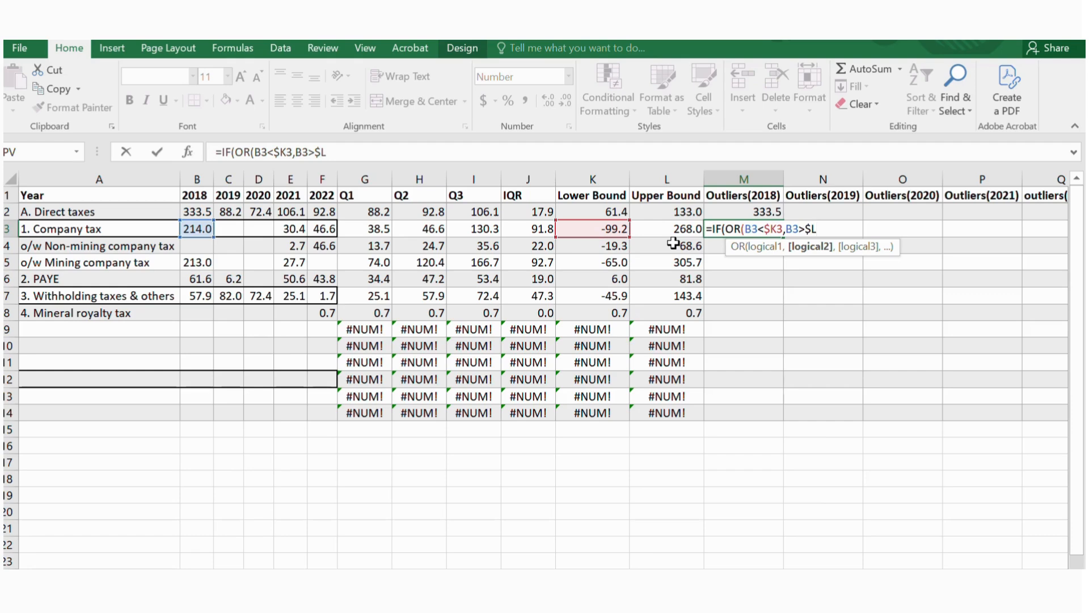
{"action": "type", "text": "$3"}
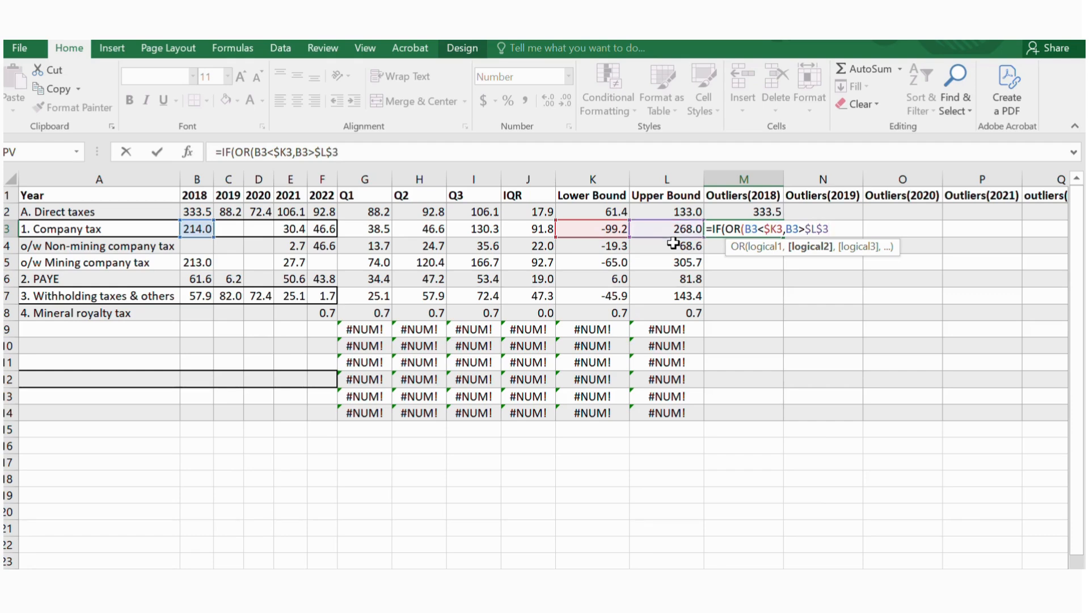
{"action": "type", "text": ")"}
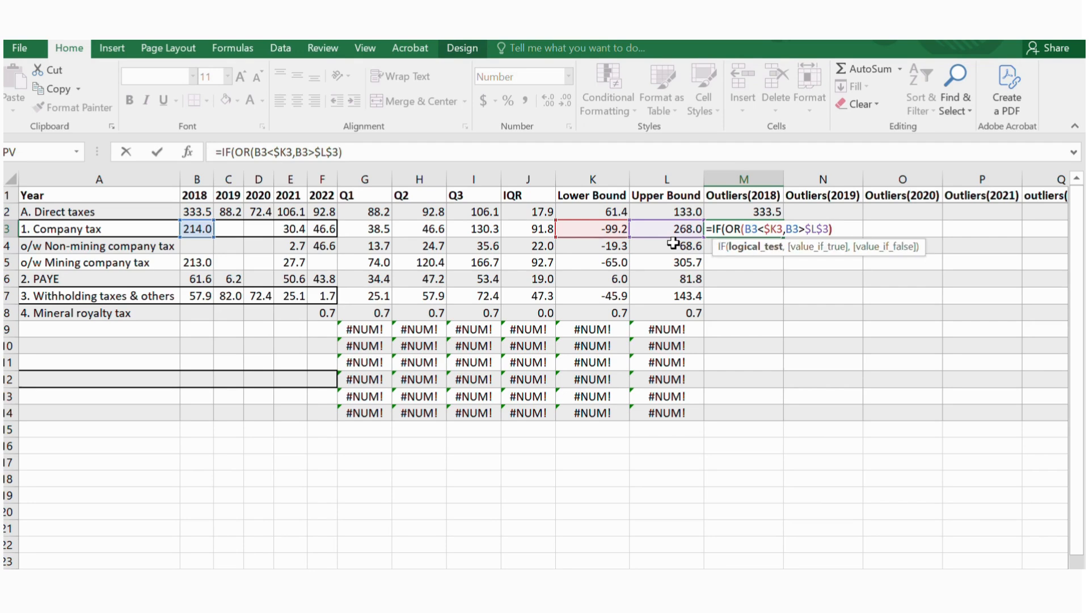
{"action": "type", "text": ","}
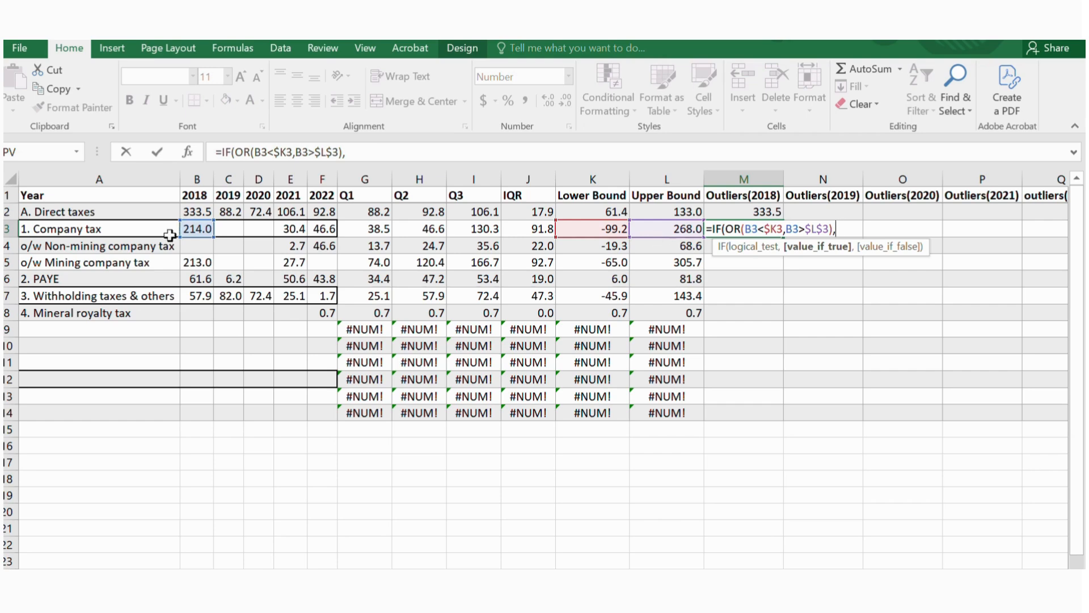
{"action": "left_click", "coordinate": [206, 236]}
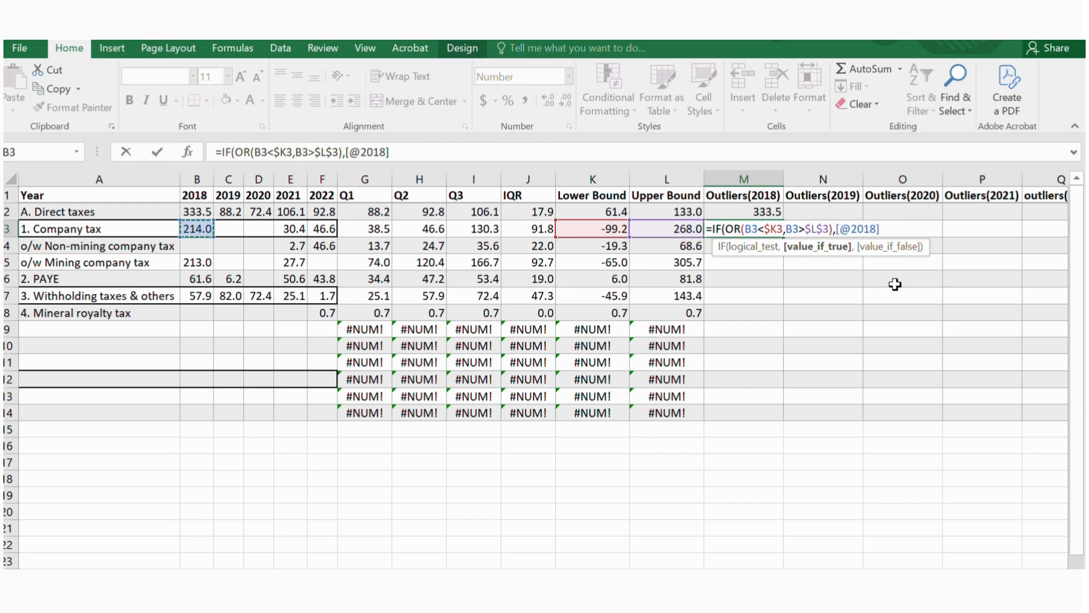
{"action": "type", "text": ",\" \")"}
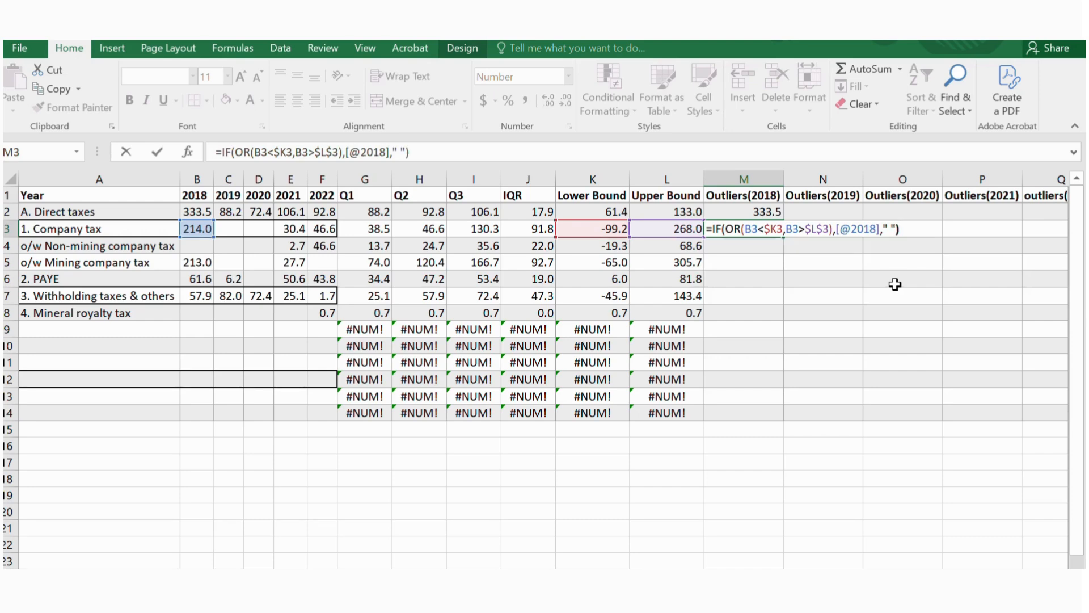
{"action": "key", "text": "Return"}
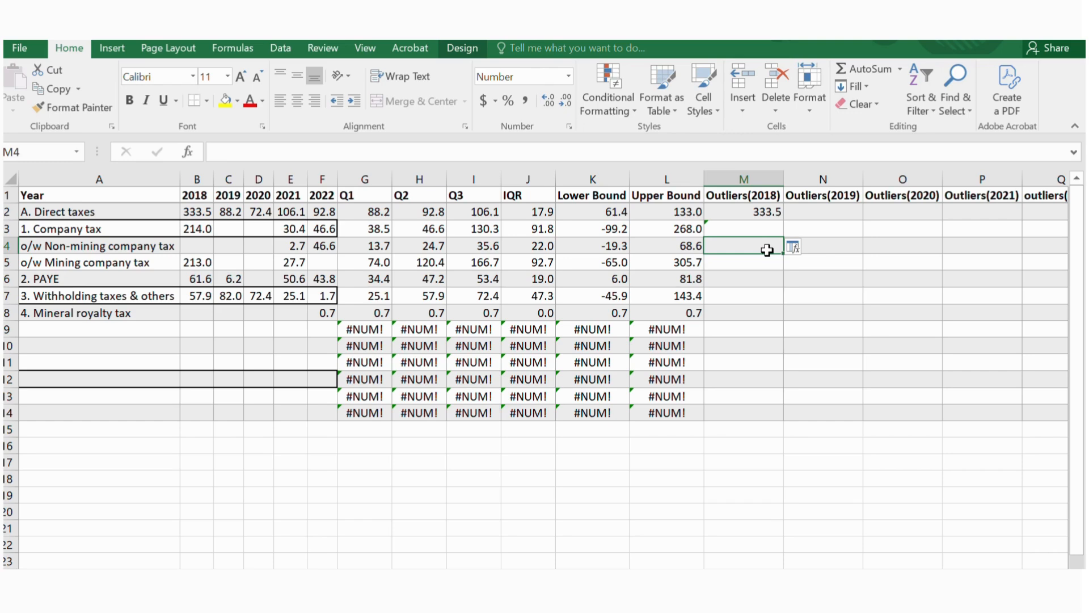
Fill the M3 outlier formula across the Company tax row to Q3, covering Outliers(2019) to Outliers(2022).
{"action": "left_click", "coordinate": [747, 230]}
{"action": "left_click_drag", "start_coordinate": [783, 237], "coordinate": [948, 258]}
{"action": "left_click_drag", "start_coordinate": [947, 257], "coordinate": [948, 257]}
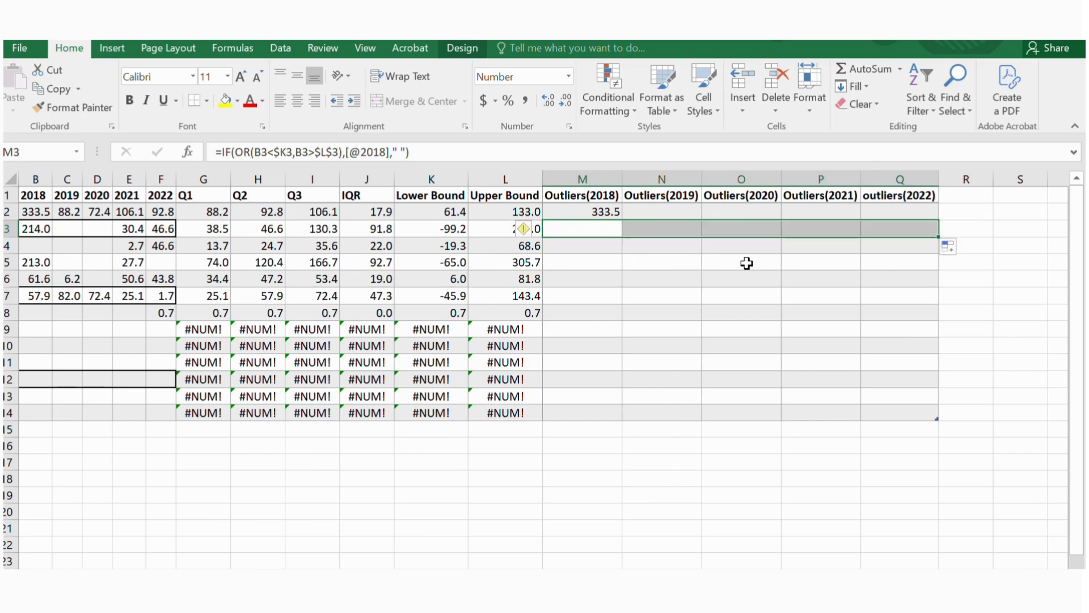
{"action": "left_click", "coordinate": [747, 263]}
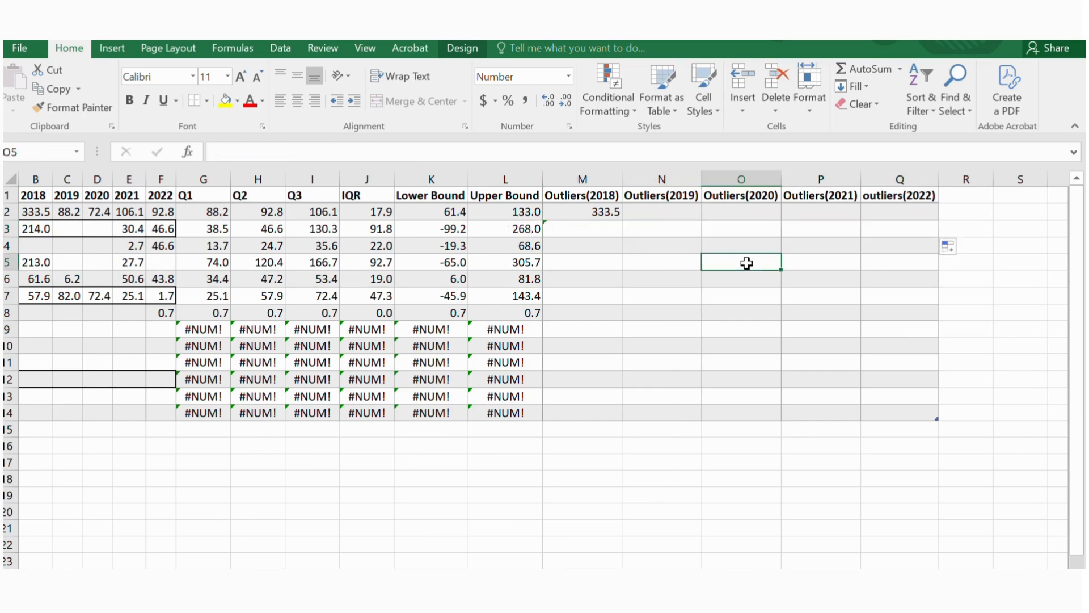